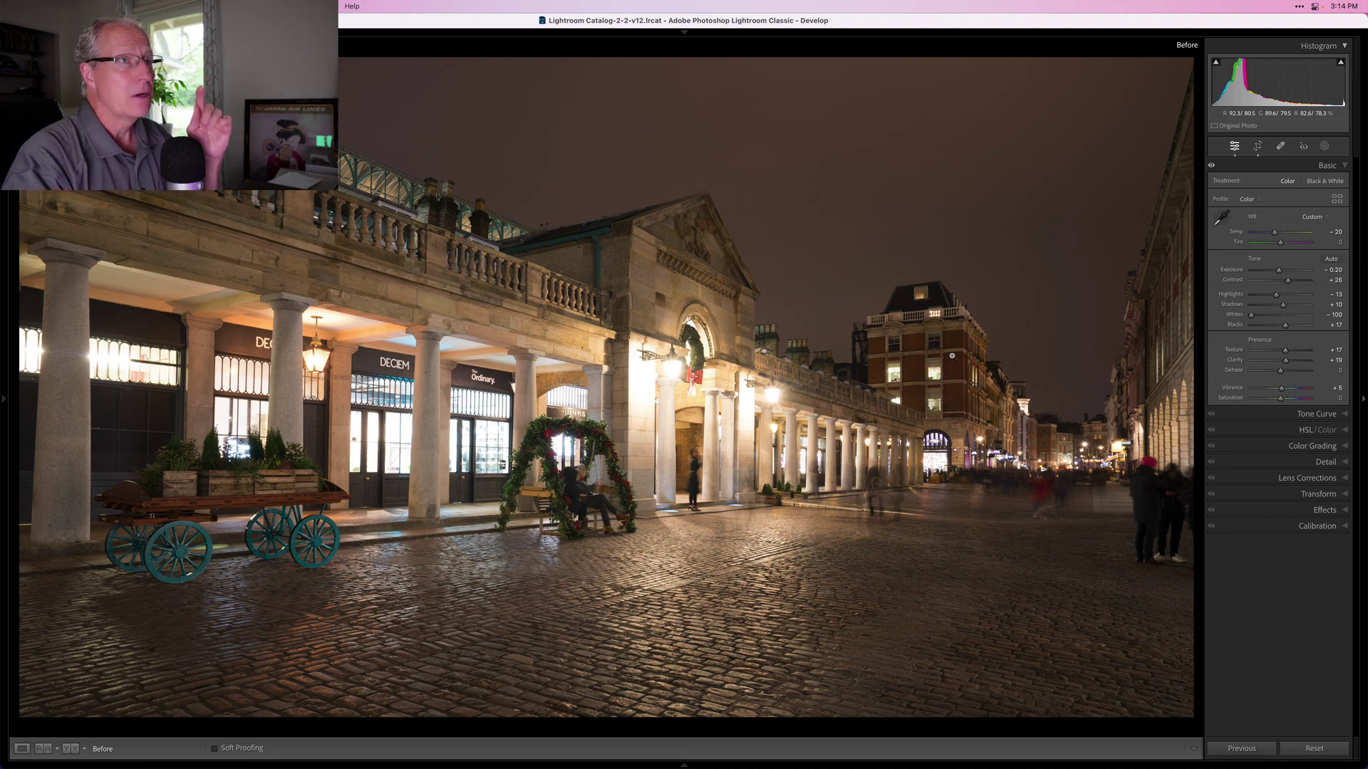
Compare before and after, then nudge Temp slightly cooler so white balance becomes Custom.
key("backslash")
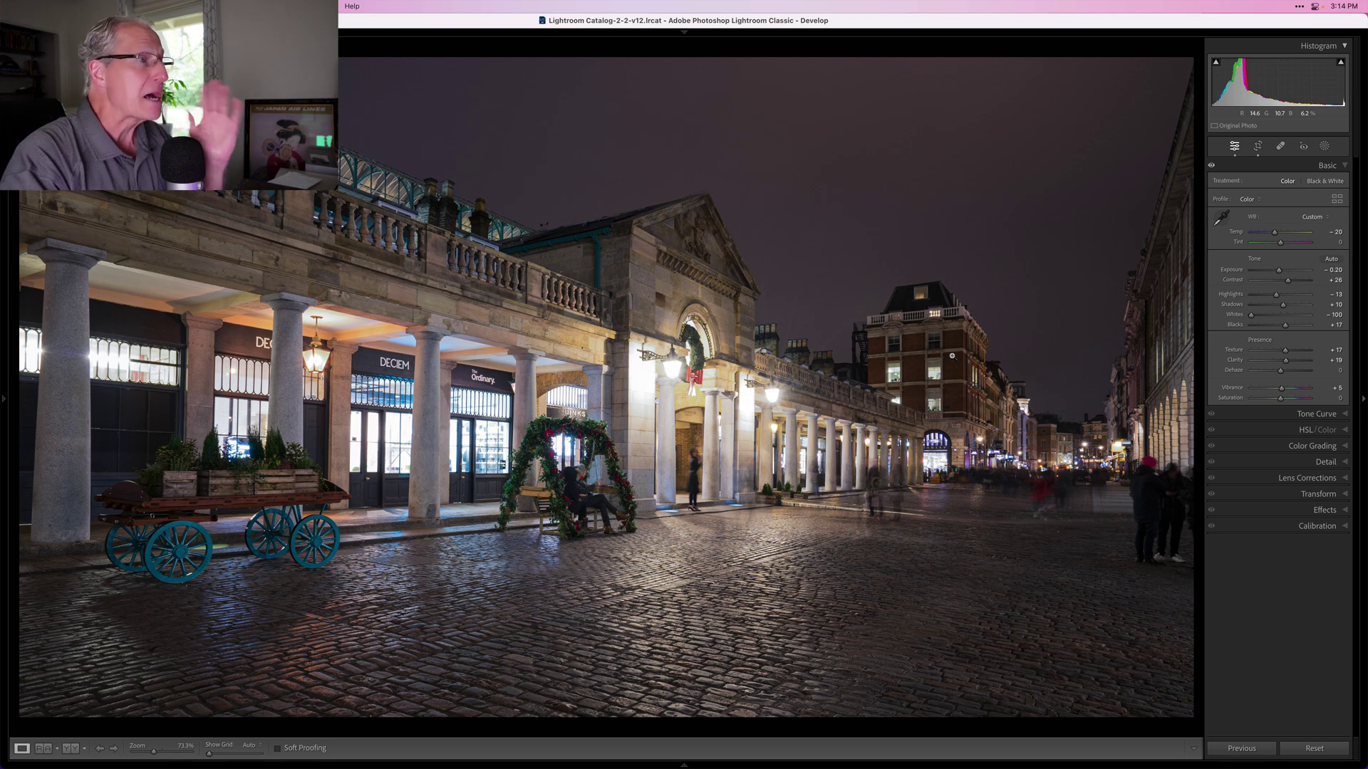
key("backslash")
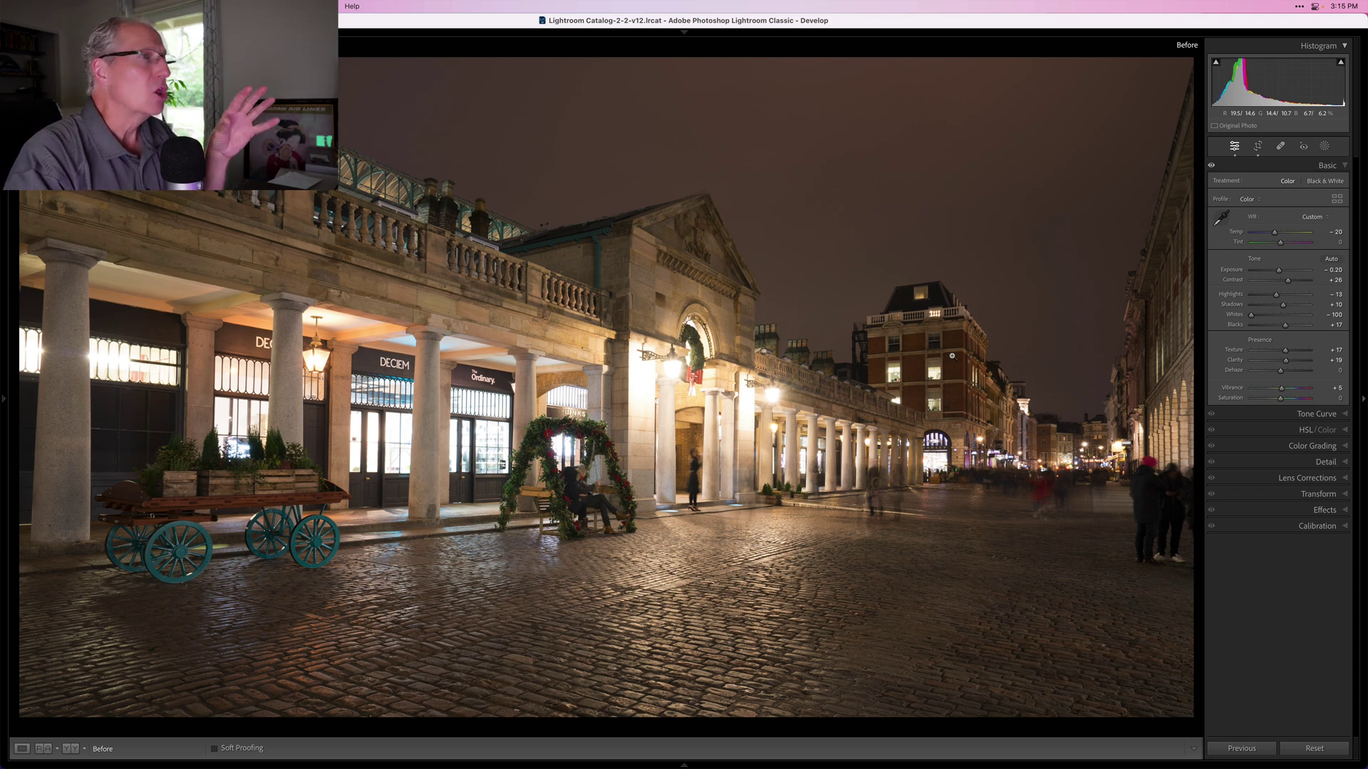
key("backslash")
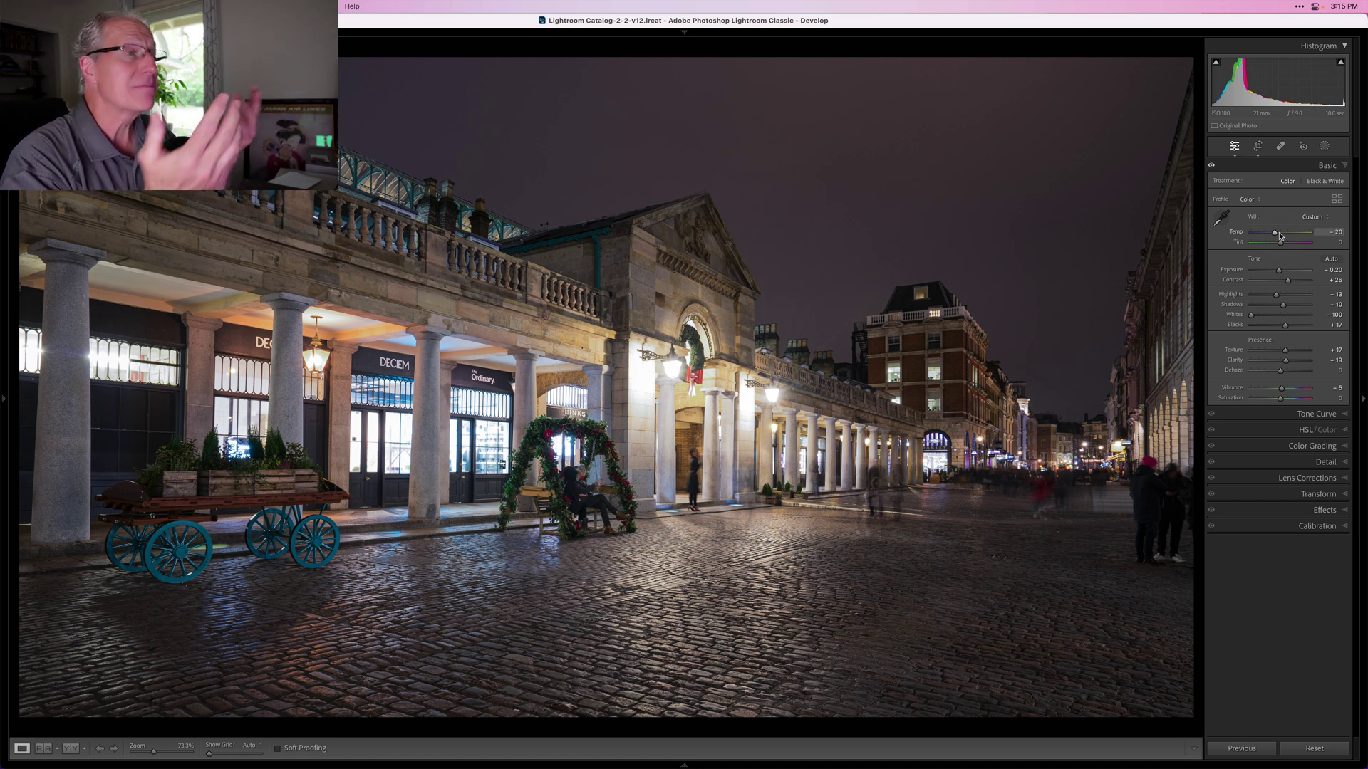
left_click_drag(1280, 236, 1274, 236)
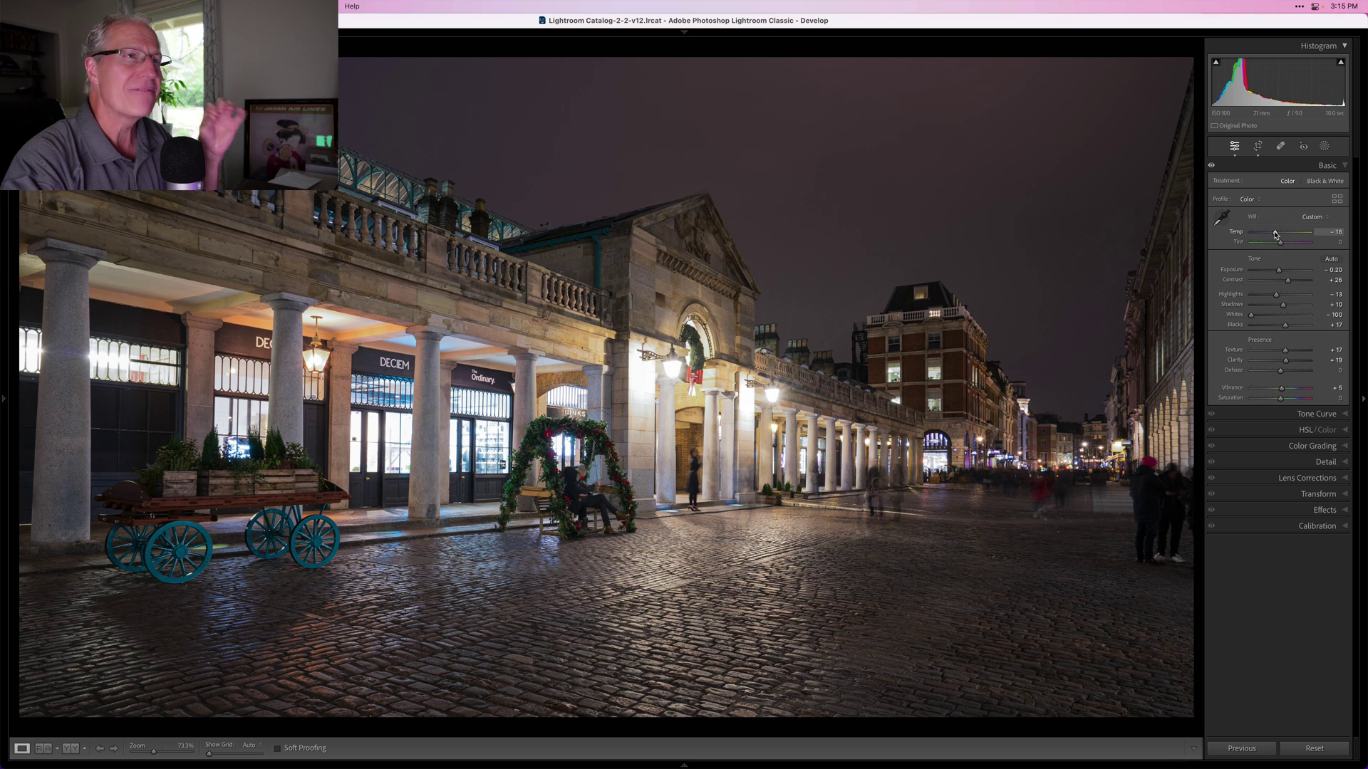
Add a Select Sky mask to the photo.
left_click(1324, 146)
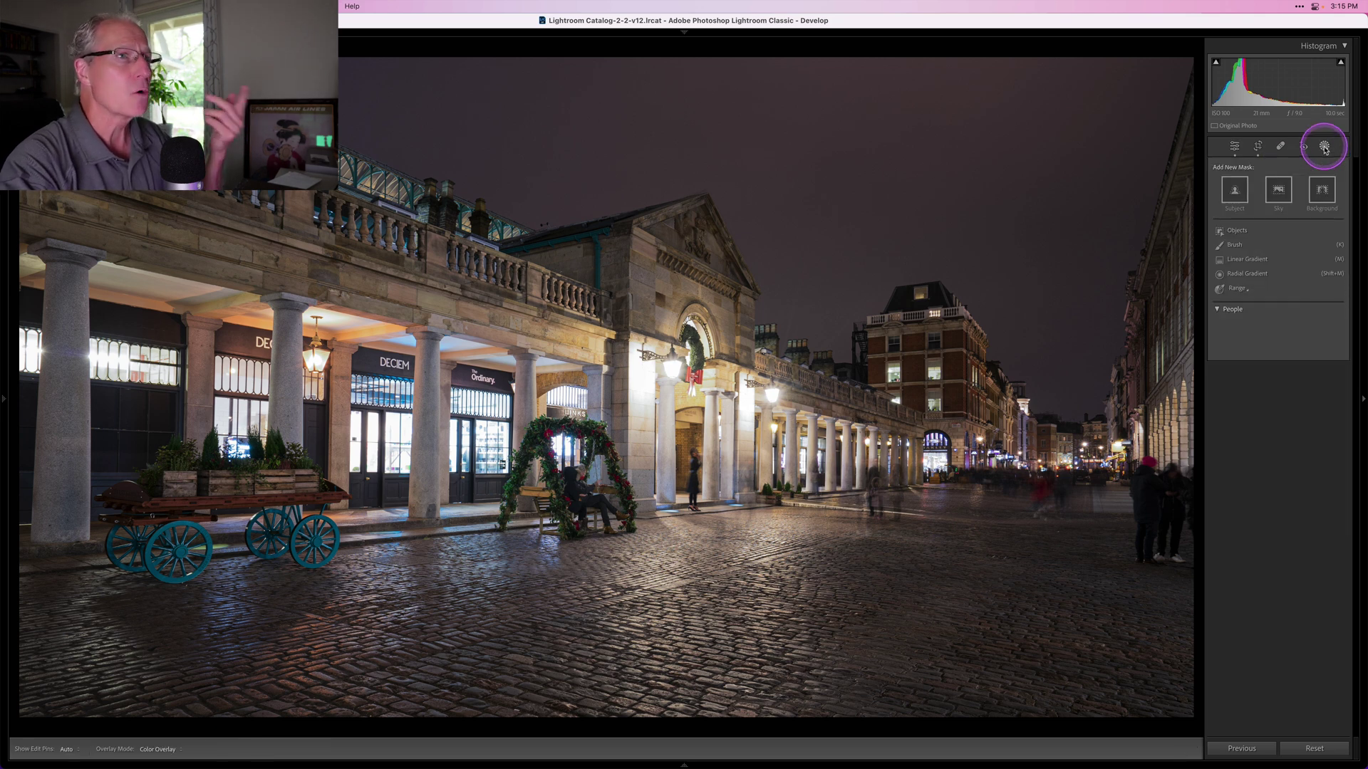
left_click(1278, 190)
left_click(1140, 139)
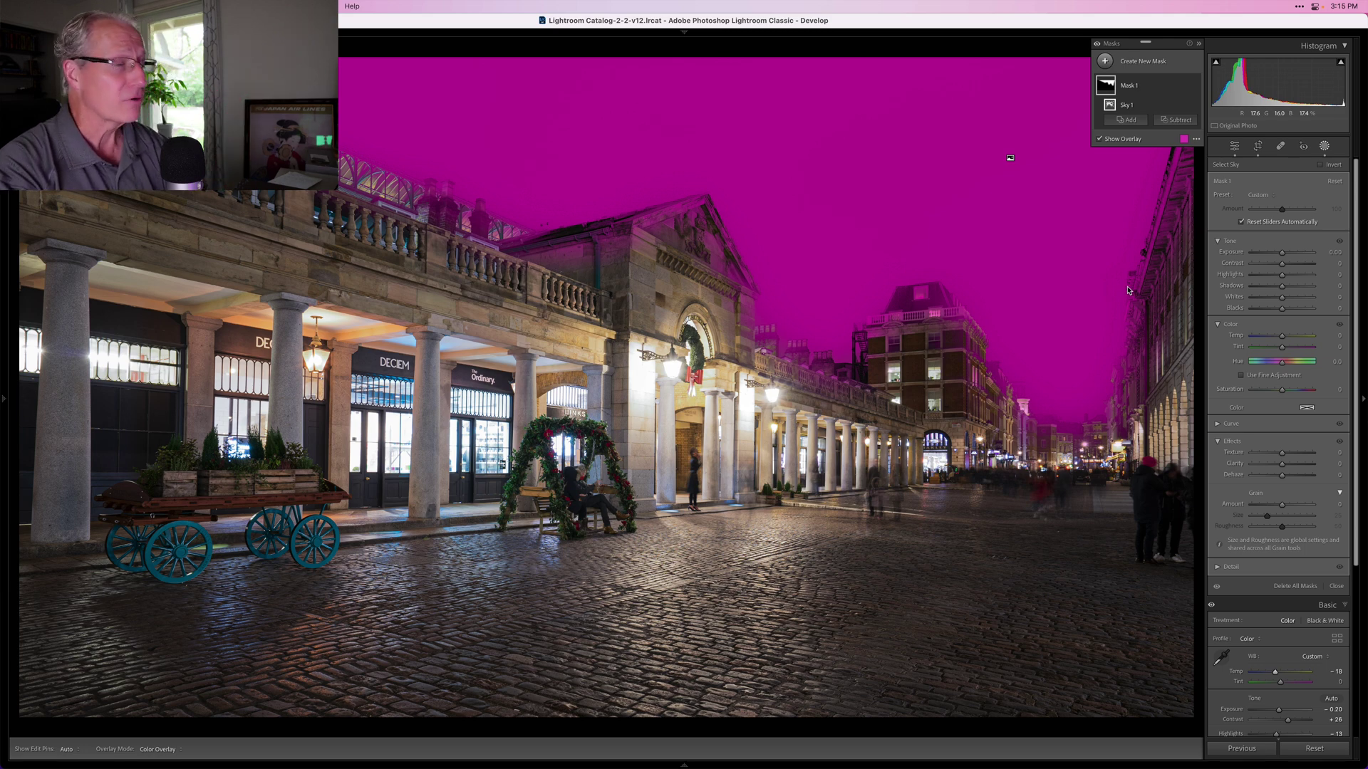
Set the sky mask's Exposure to -0.66 and Temp to -32.
left_click_drag(1282, 254, 1280, 254)
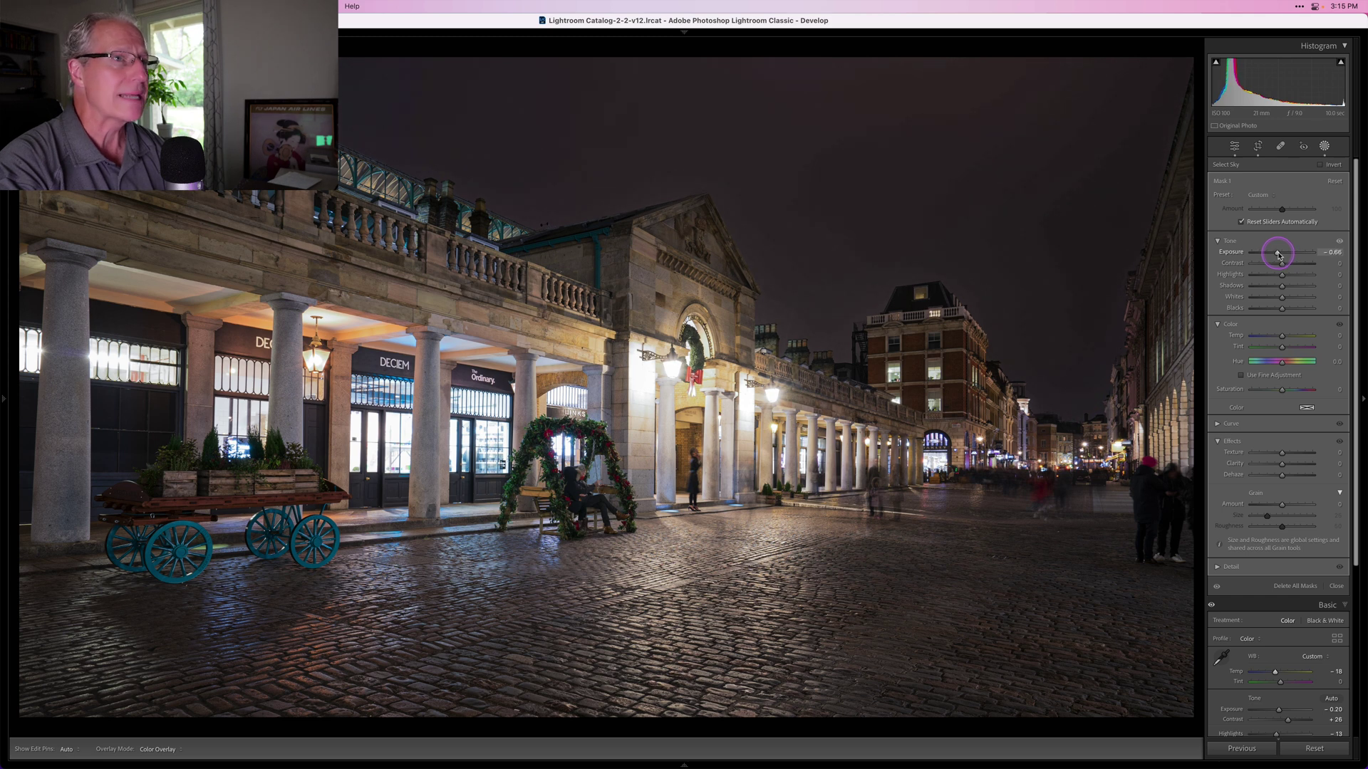
left_click_drag(1279, 255, 1278, 254)
left_click_drag(1281, 335, 1276, 339)
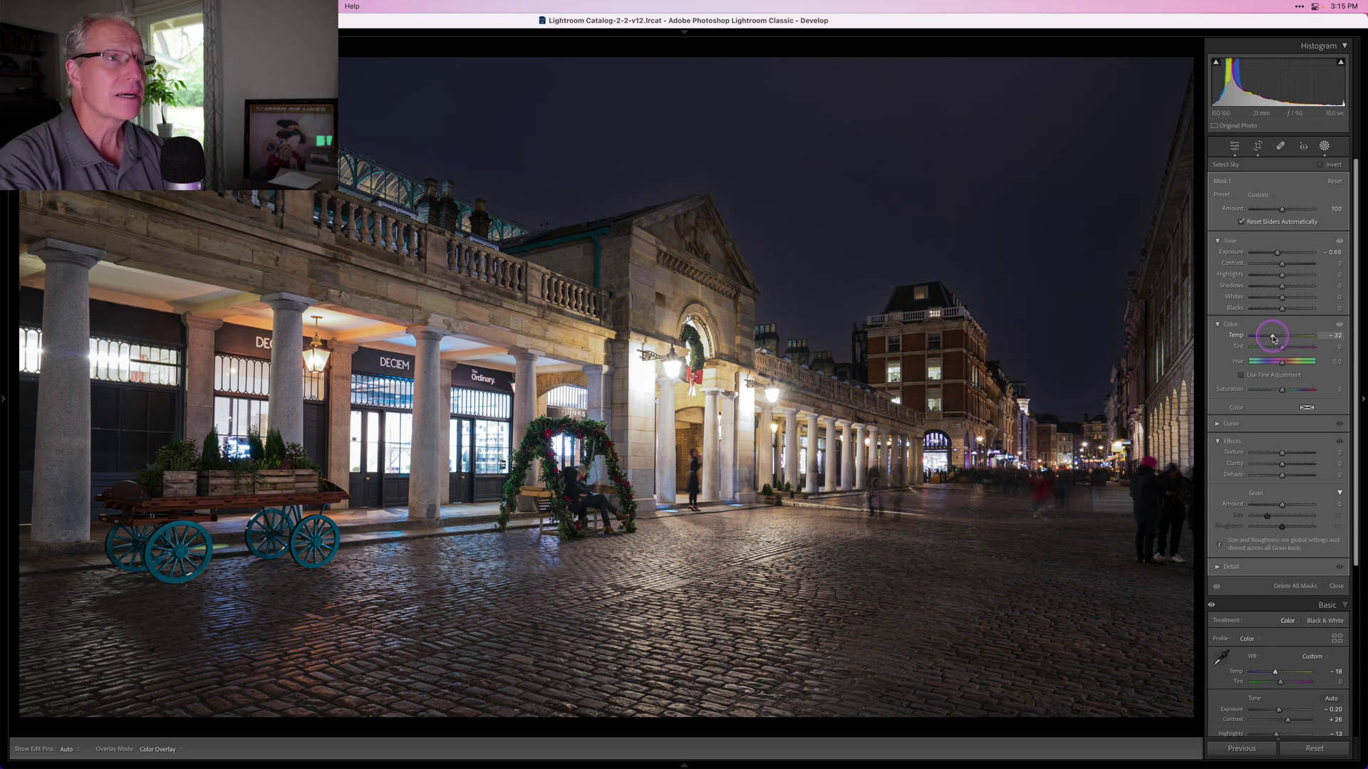
left_click_drag(1273, 339, 1274, 339)
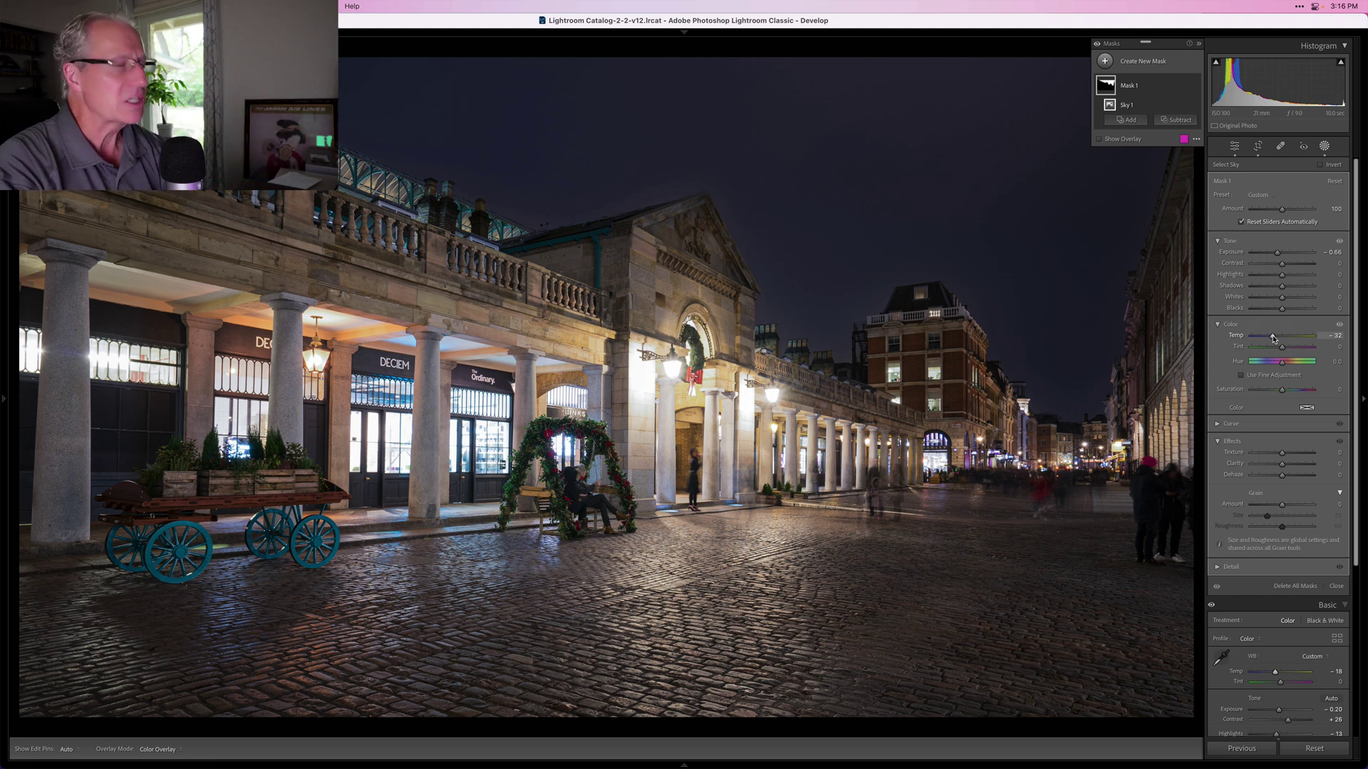
left_click(1103, 61)
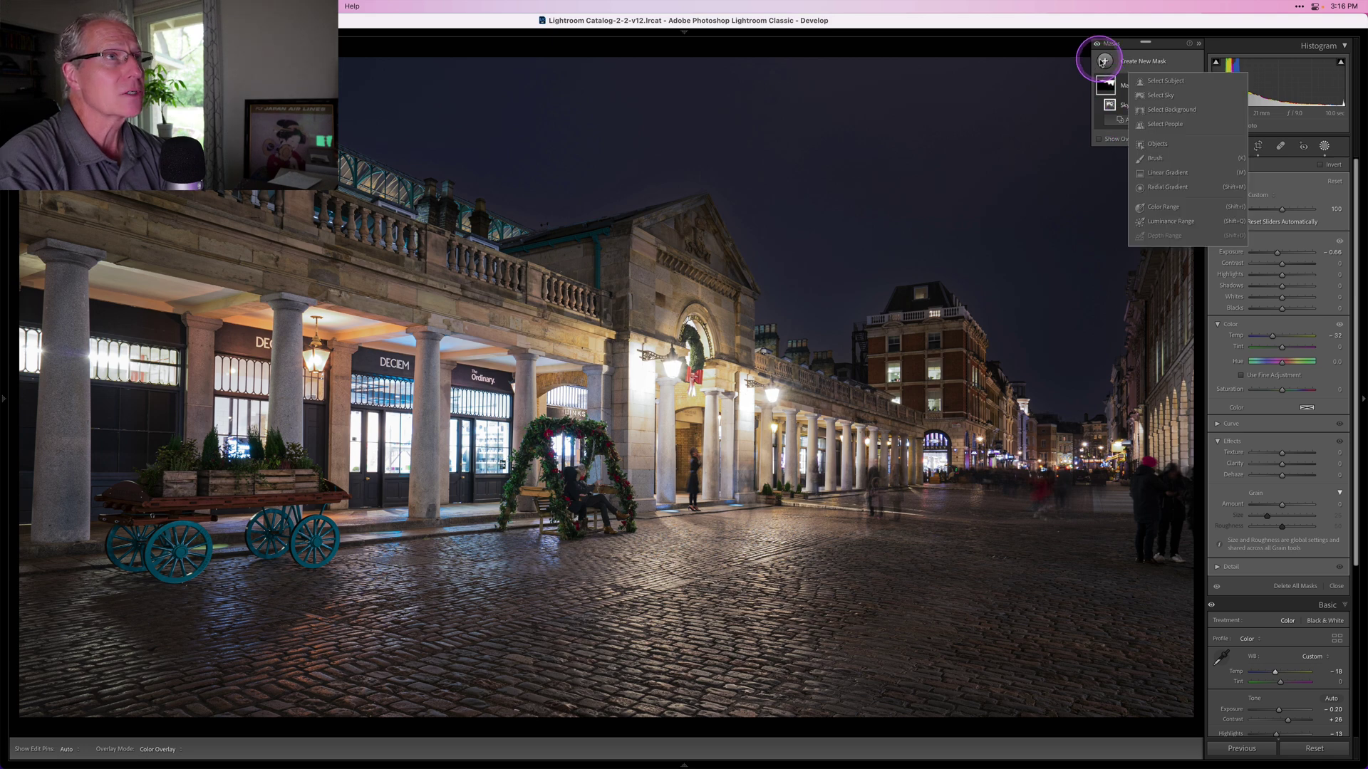
Add a linear gradient over the lower cobblestones and raise its Exposure to 0.29.
left_click(1168, 175)
left_click_drag(730, 574, 725, 514)
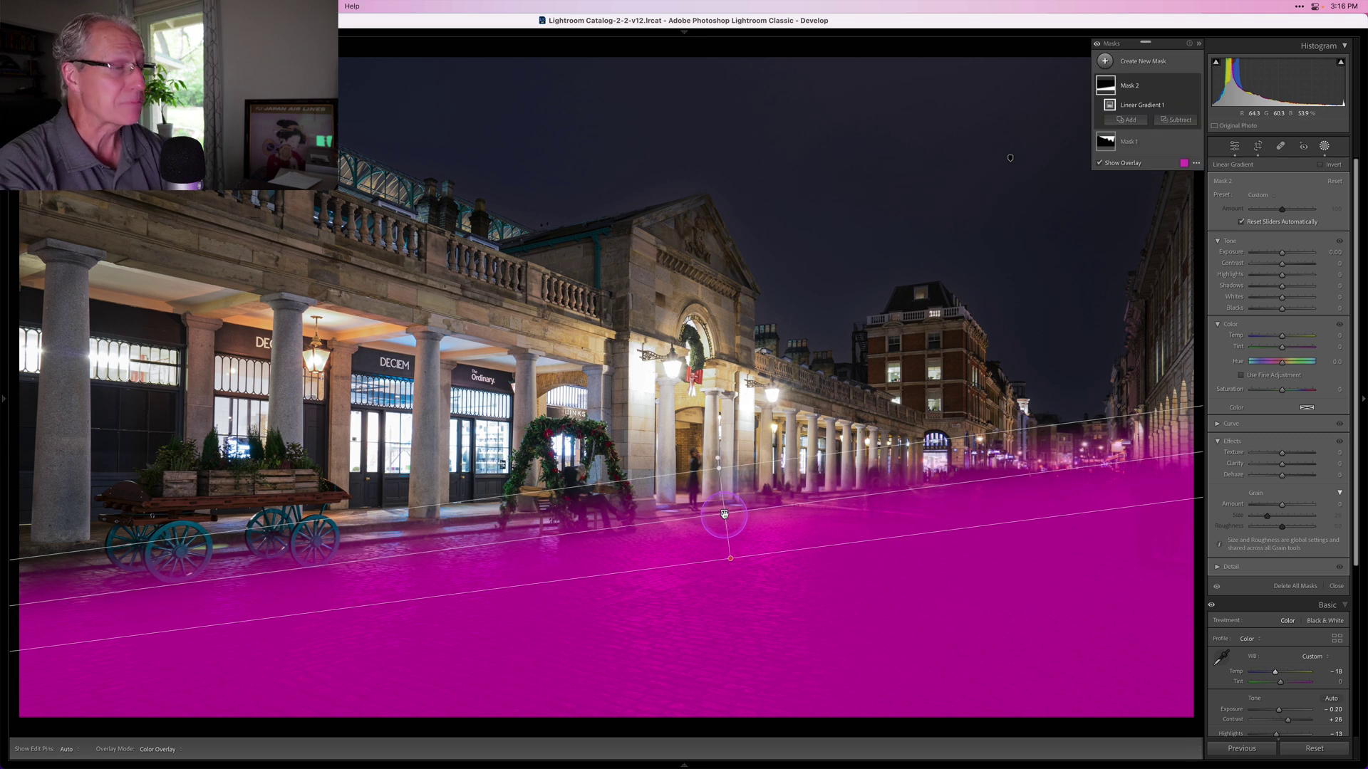
left_click(1282, 253)
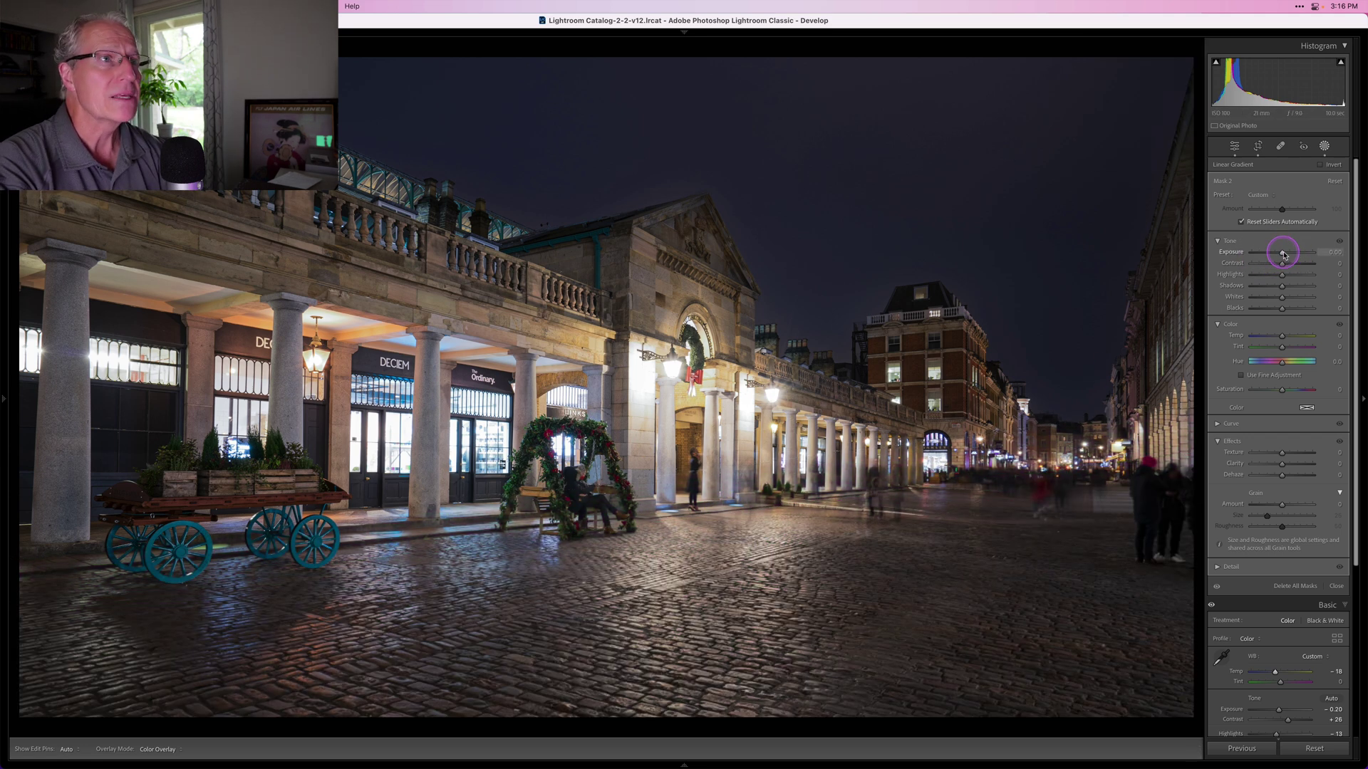
left_click_drag(1283, 253, 1286, 255)
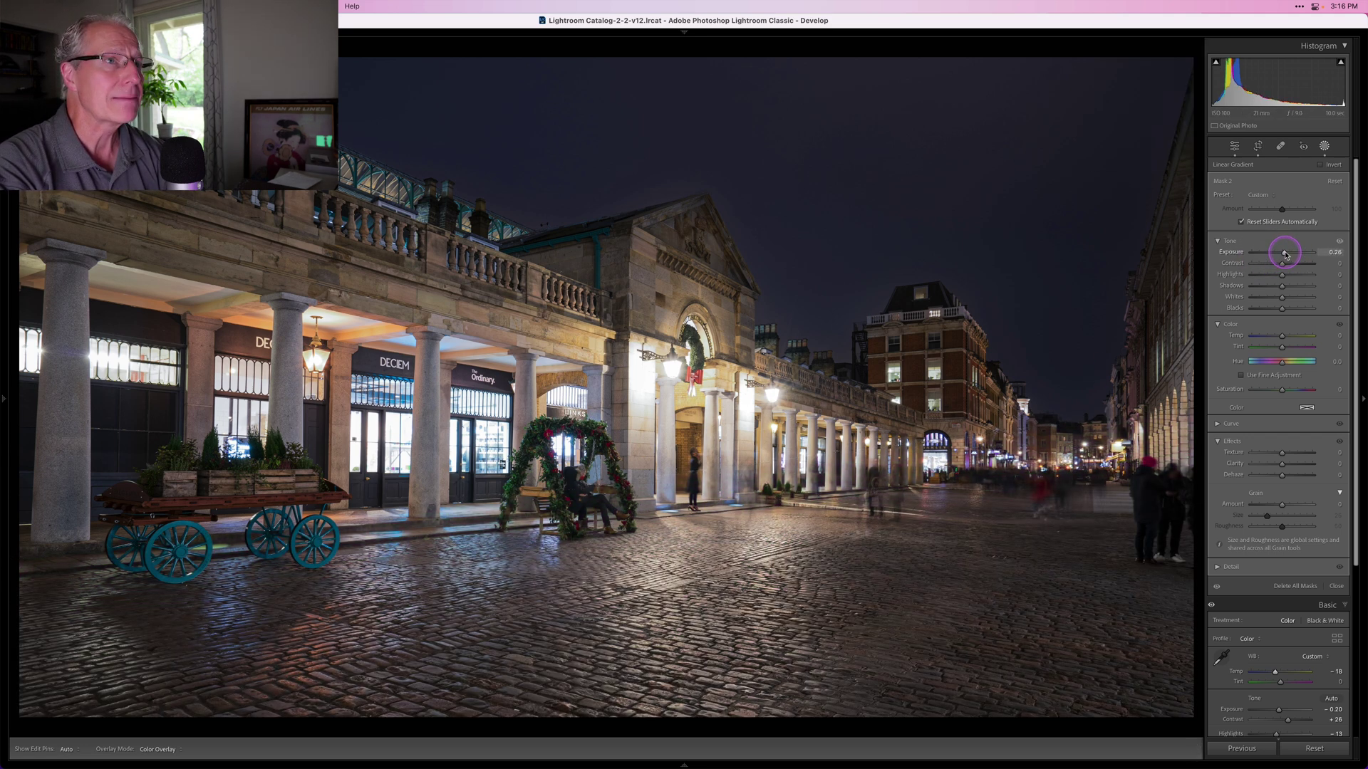
left_click_drag(1285, 254, 1287, 254)
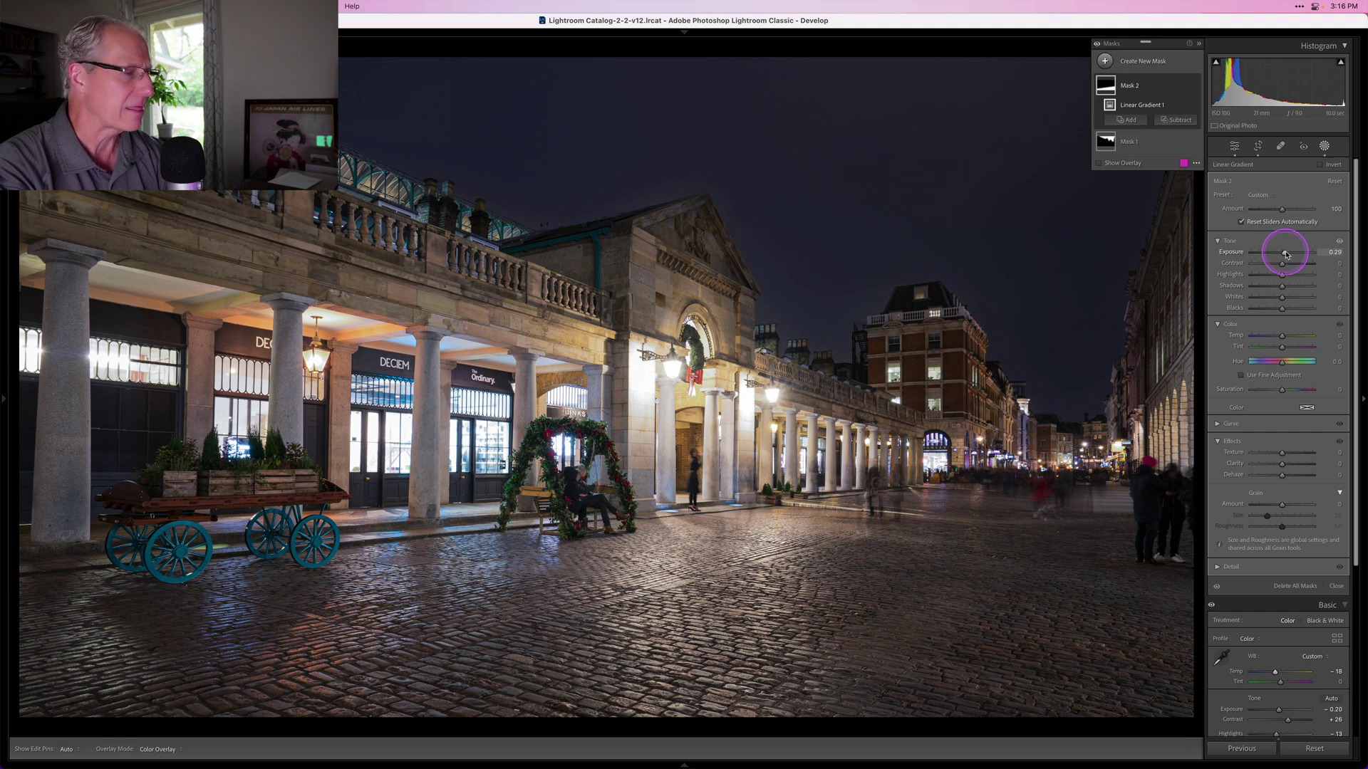
Give the gradient Texture 12 and some Clarity, compare it on and off, then exit Masking.
left_click(1283, 455)
left_click_drag(1283, 455, 1287, 468)
left_click(1283, 466)
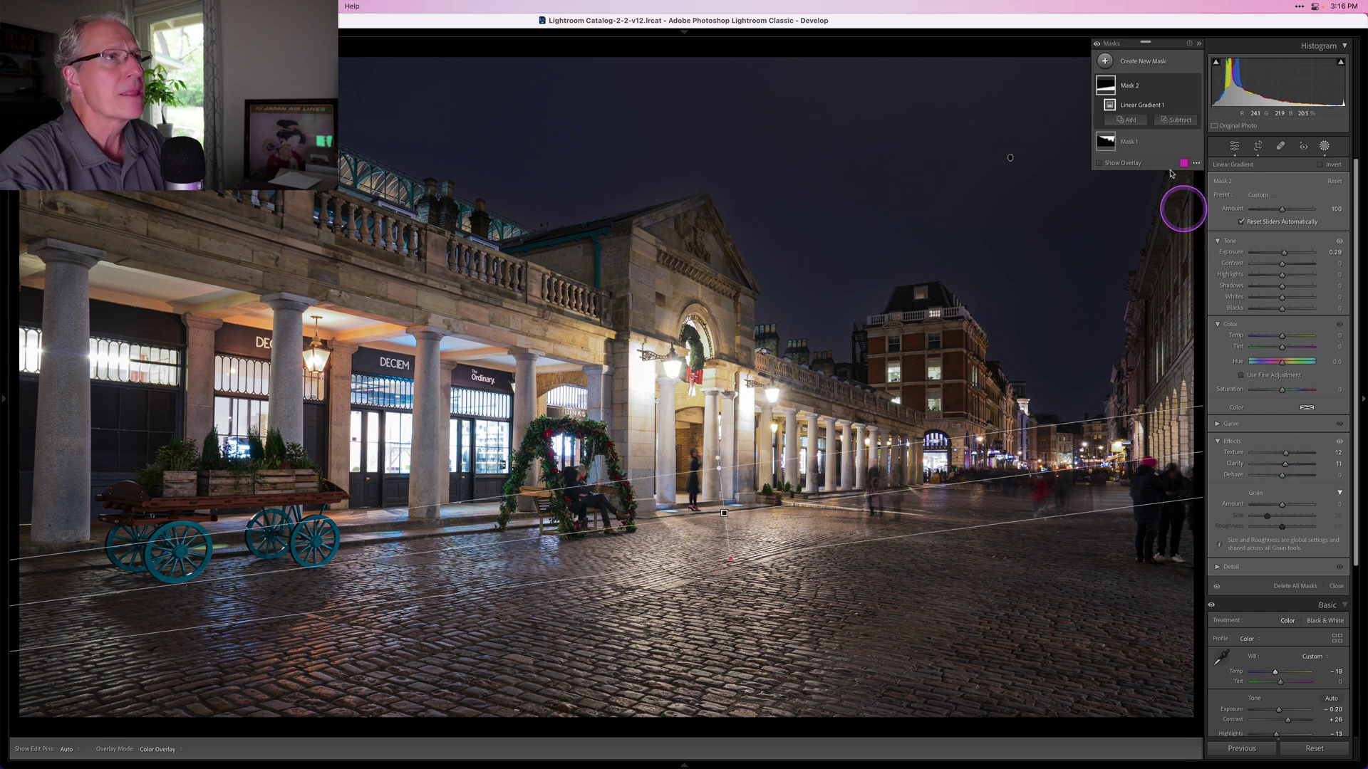
left_click(1195, 86)
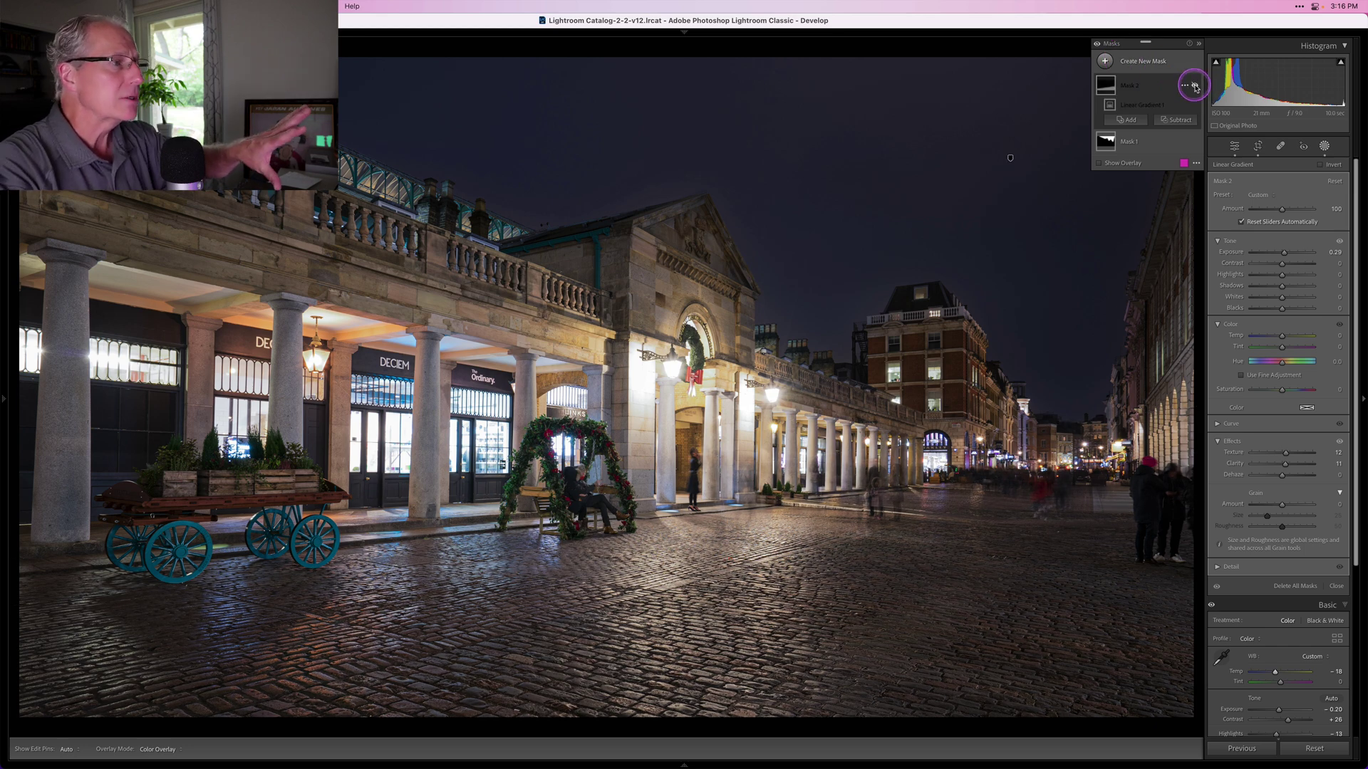
left_click(1194, 86)
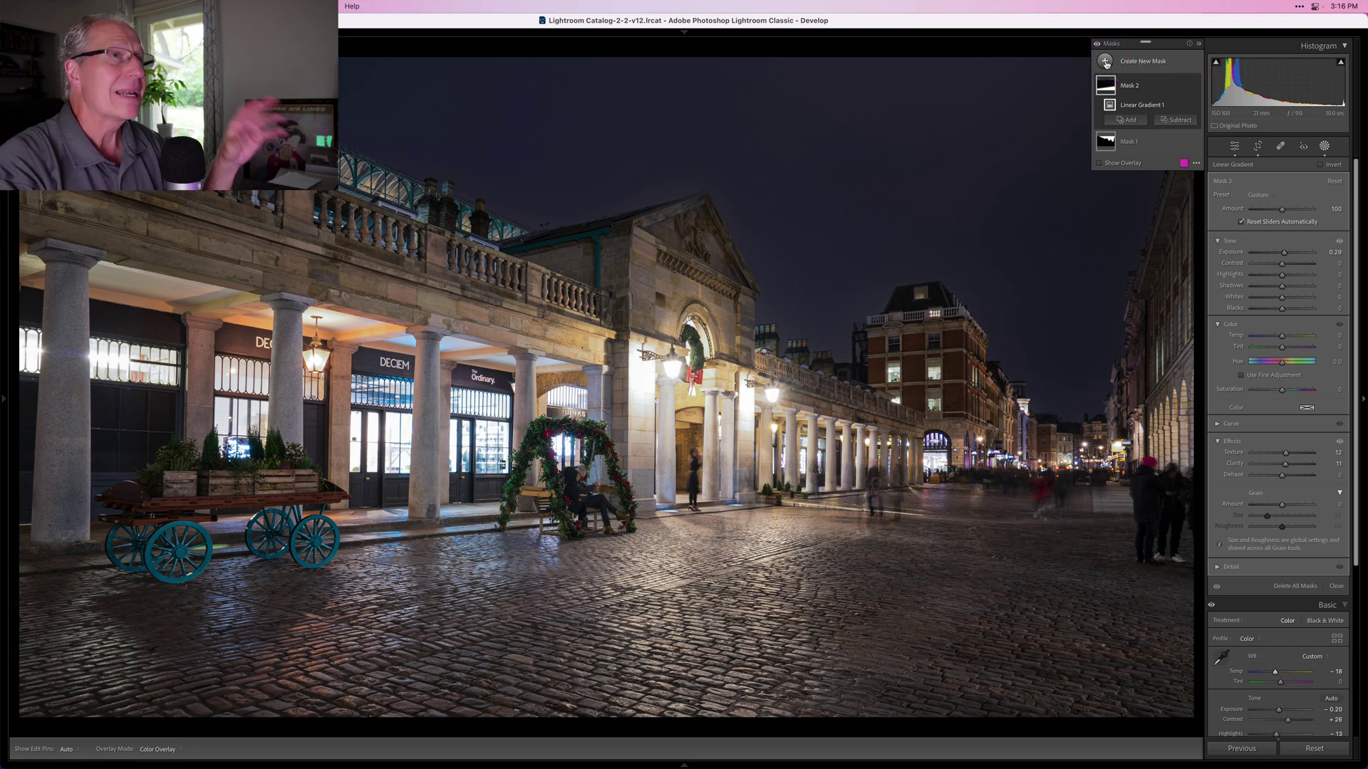
left_click(1324, 147)
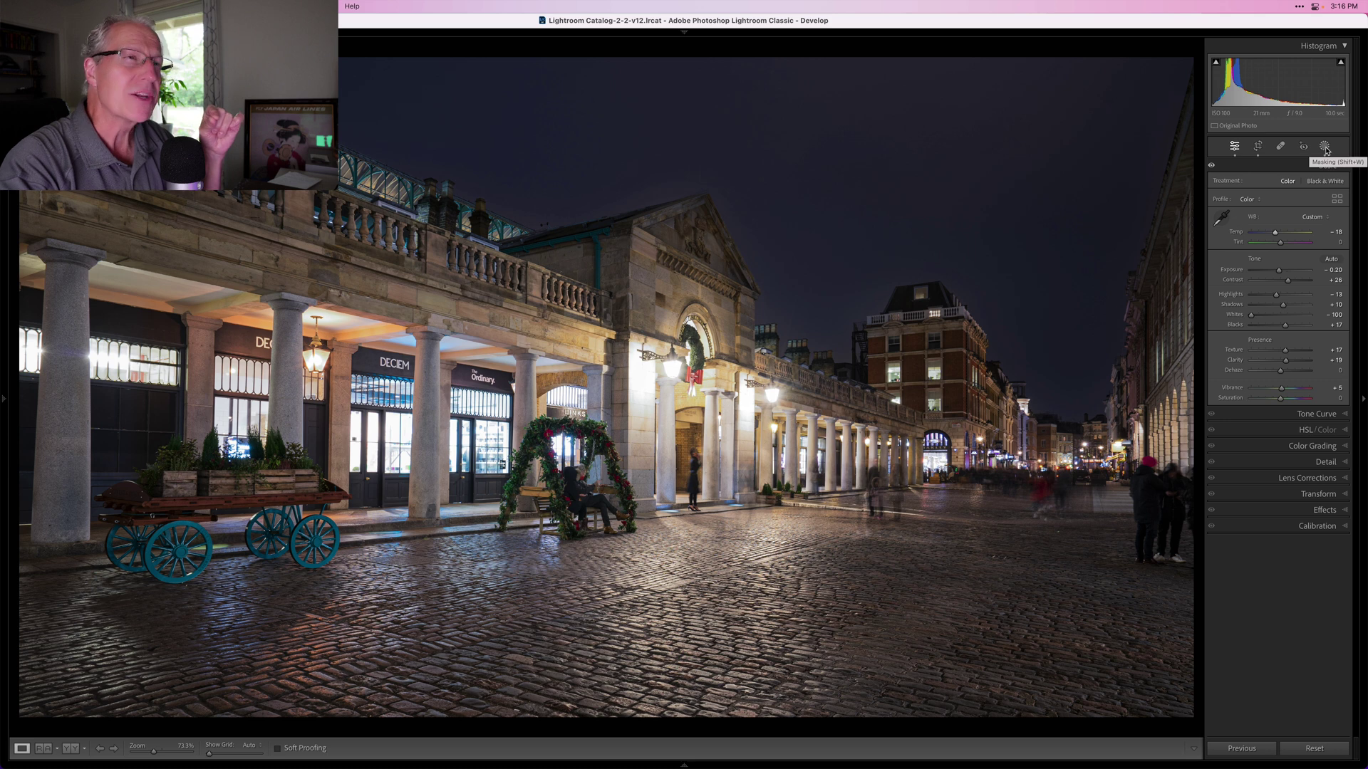
Expand Color Grading and cycle through the 3-way, Highlights and Global wheels, ending on Shadows.
left_click(1318, 447)
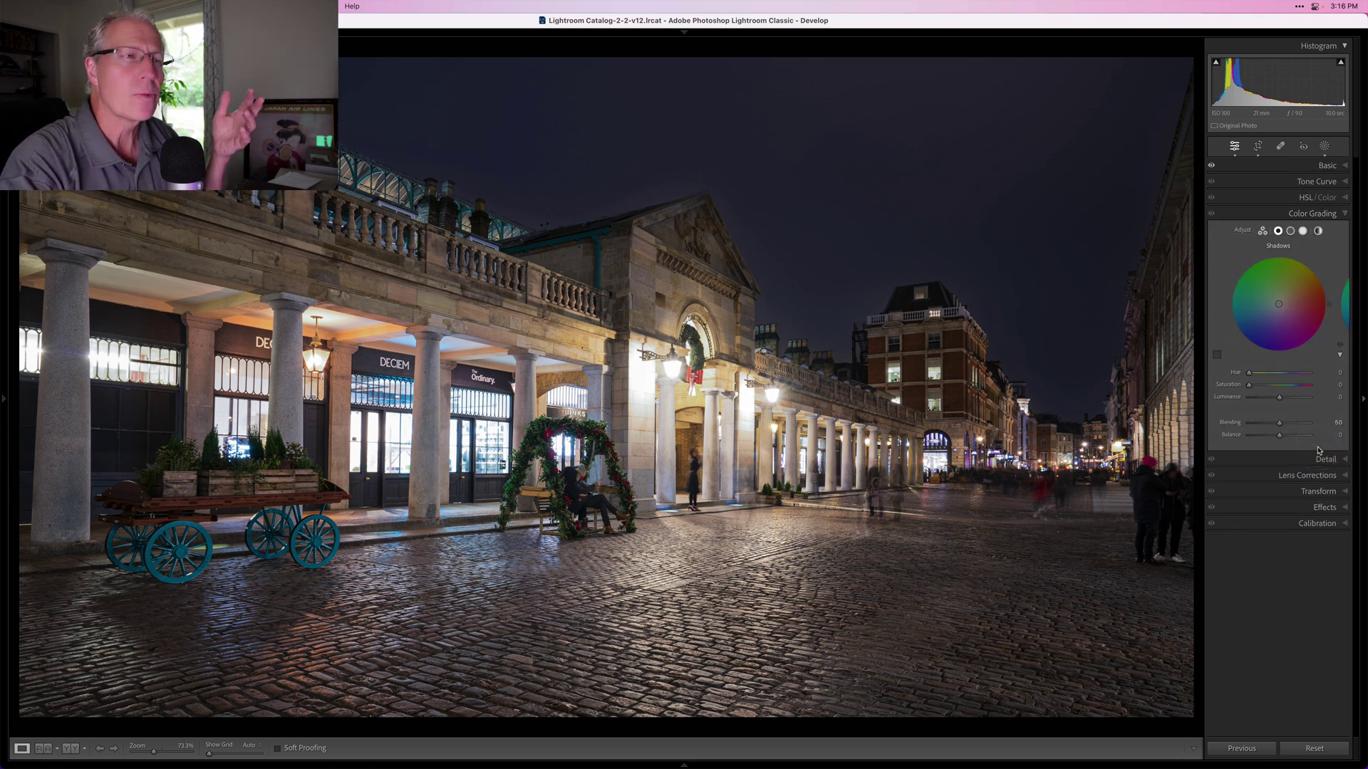
left_click(1269, 376)
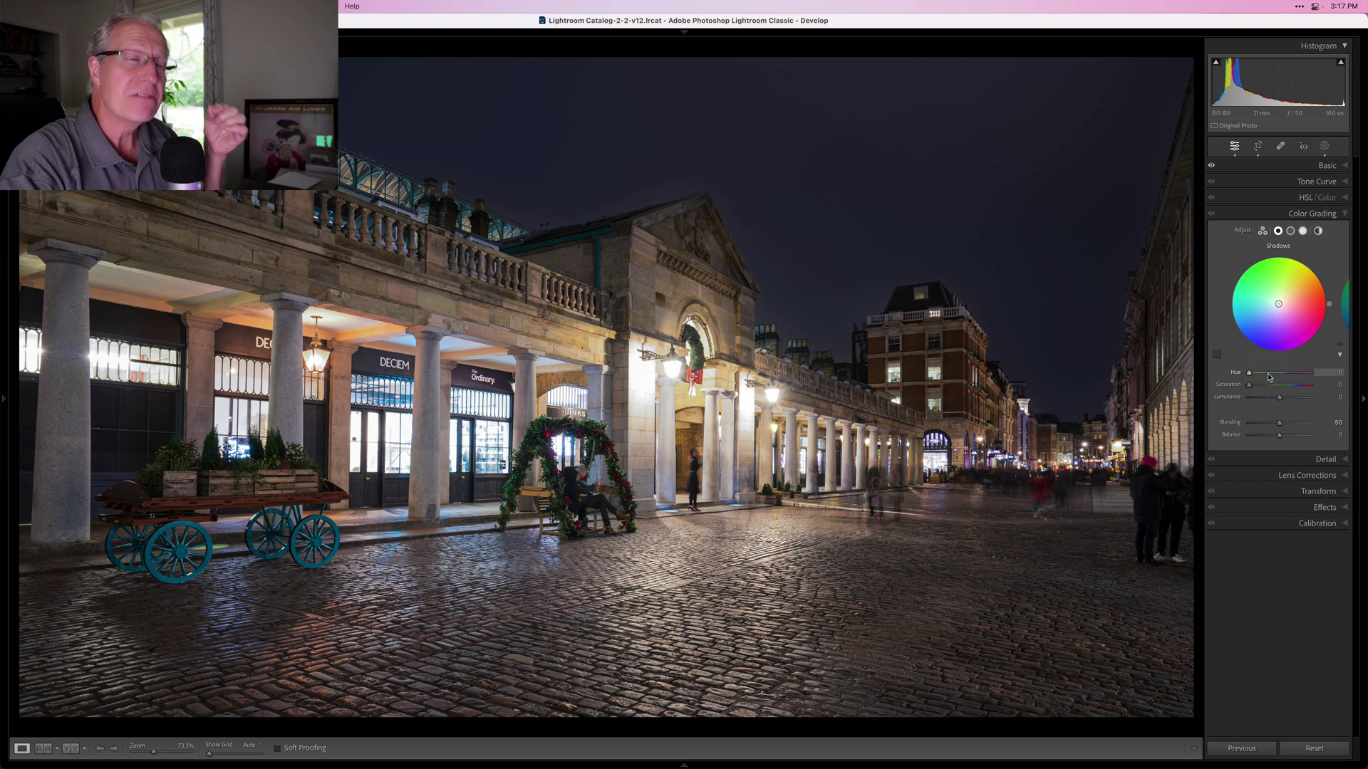
left_click(1261, 297)
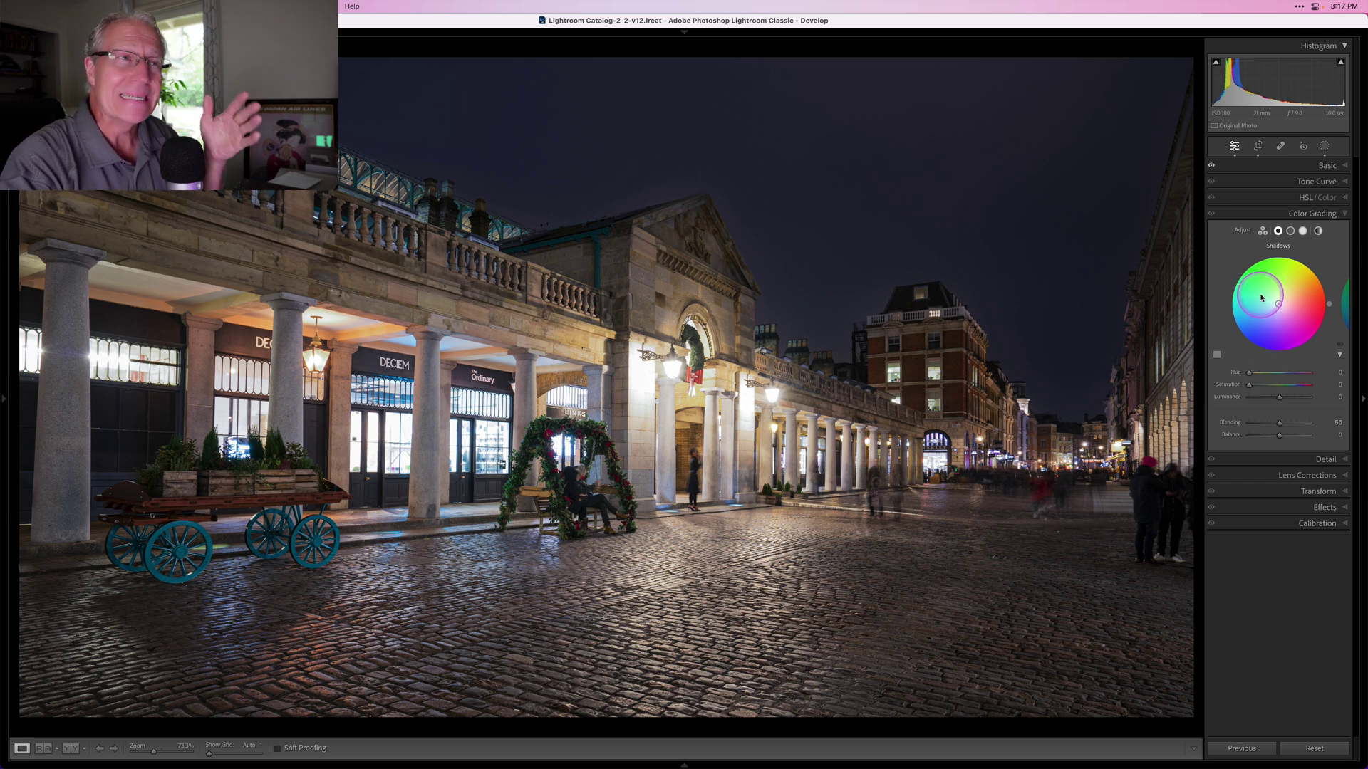
left_click(1263, 232)
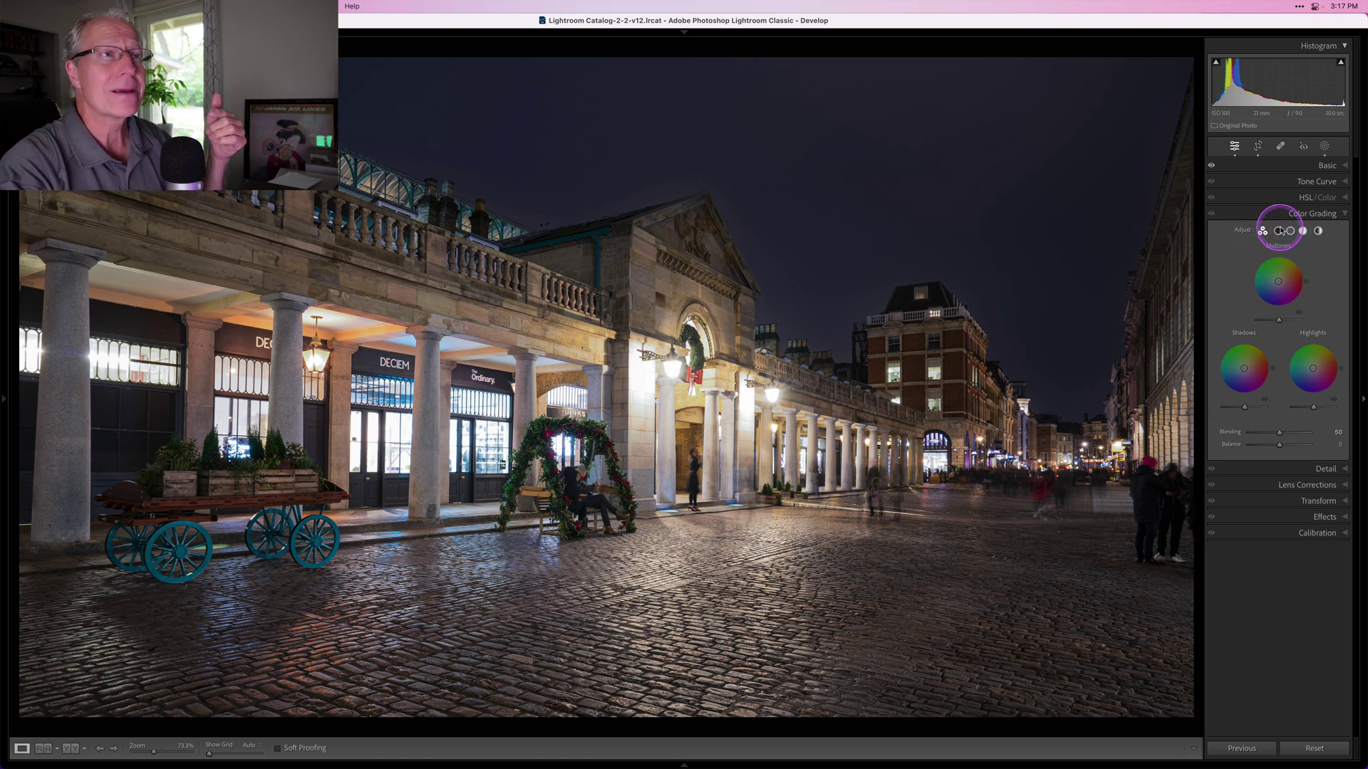
left_click(1278, 233)
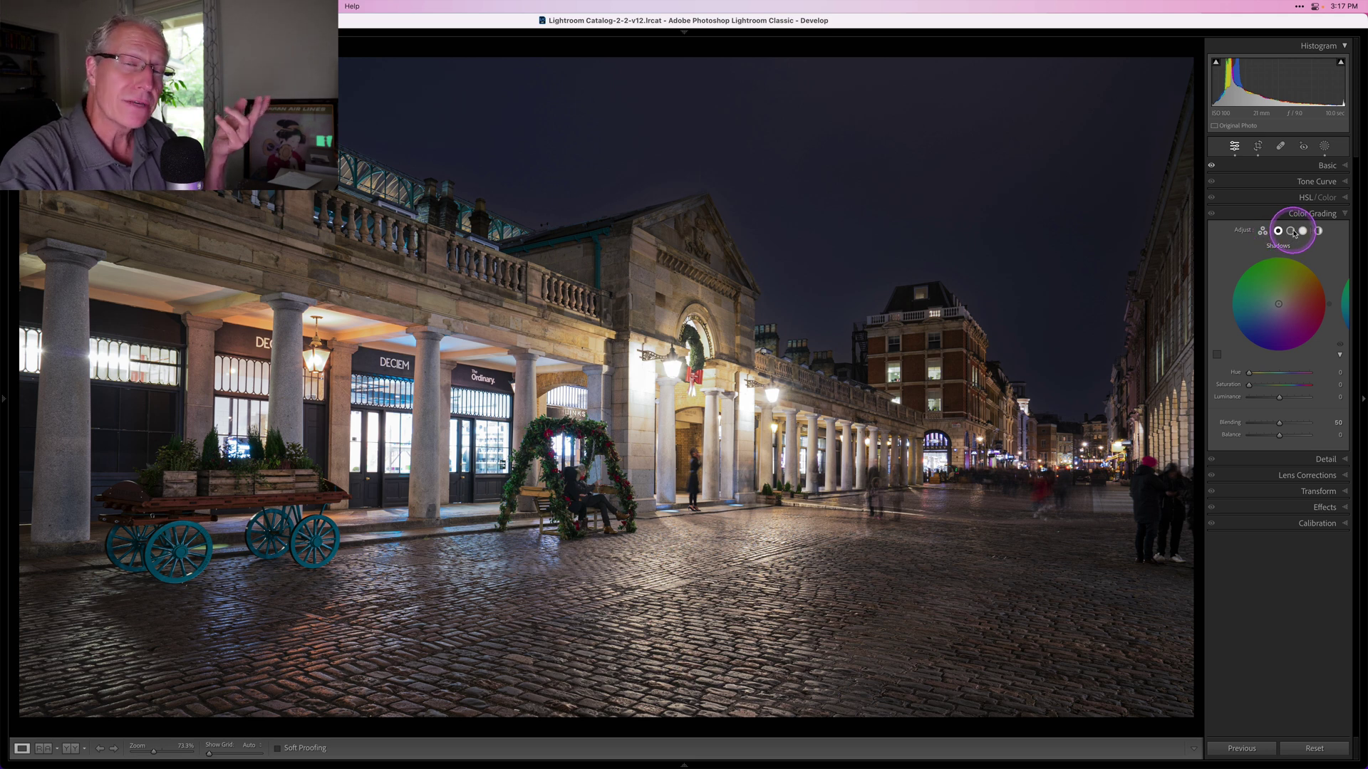
left_click(1291, 231)
left_click(1303, 232)
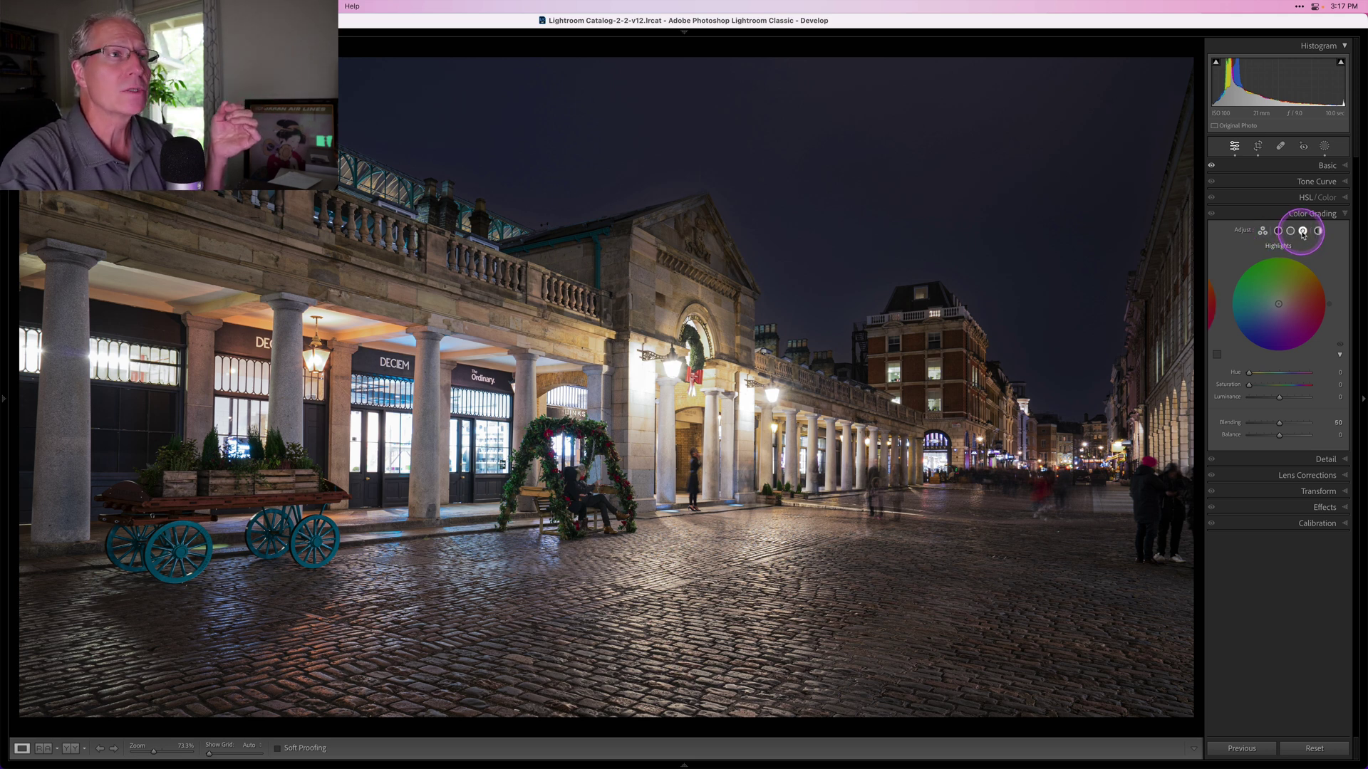
left_click(1317, 231)
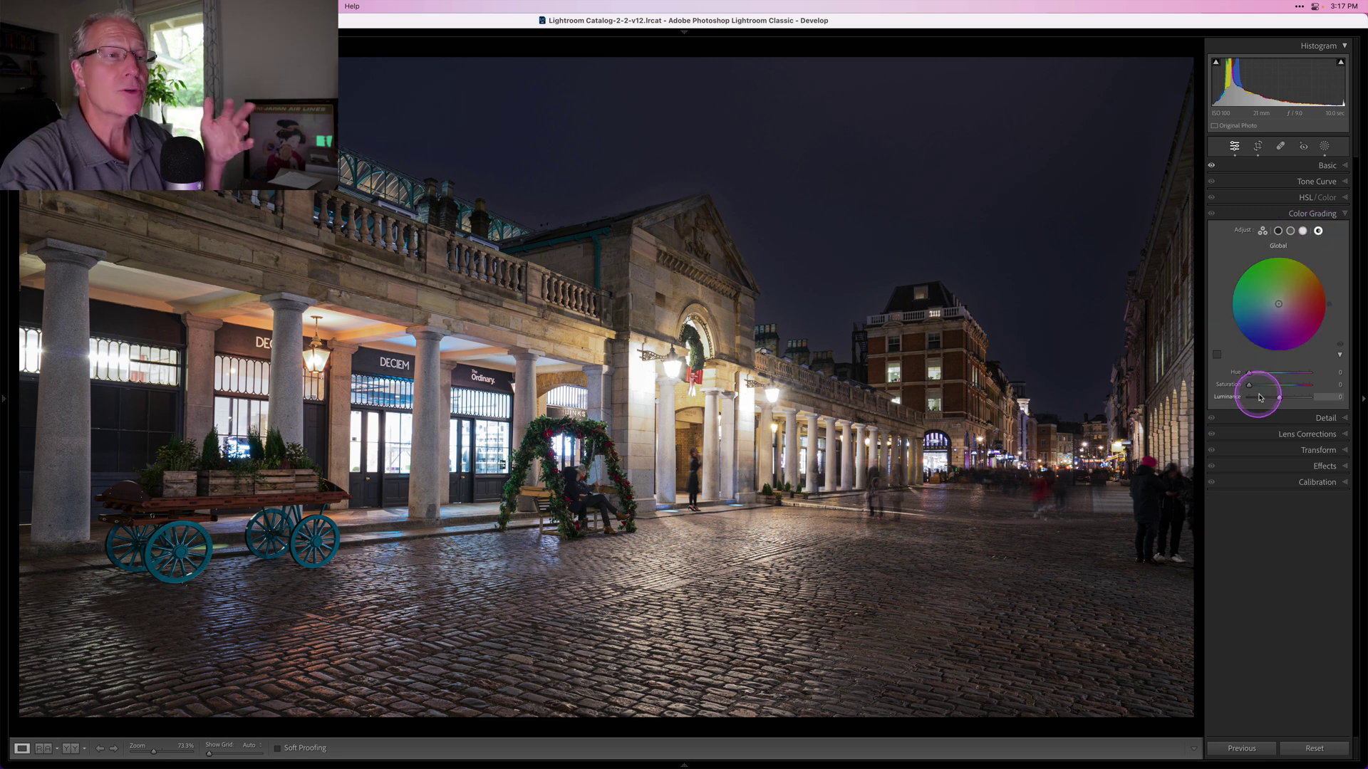
left_click(1278, 232)
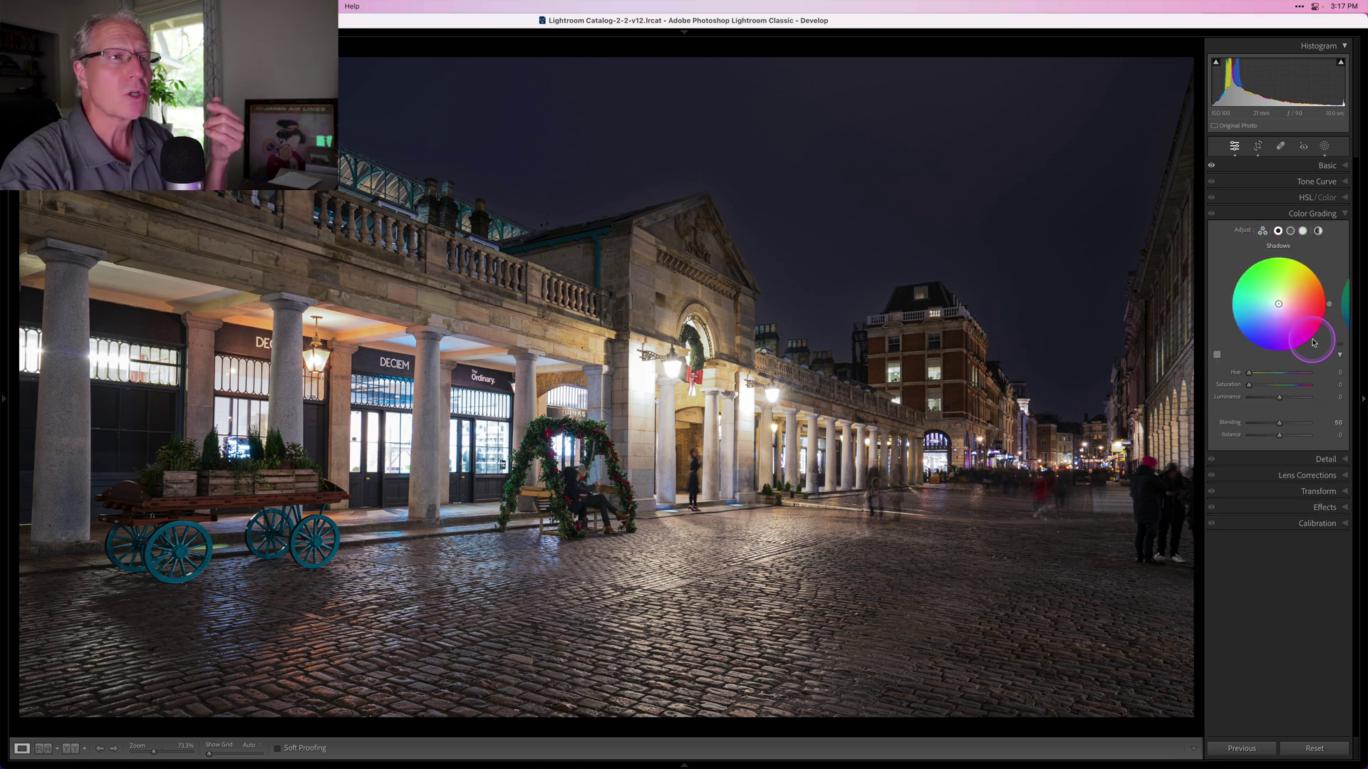
left_click(1339, 354)
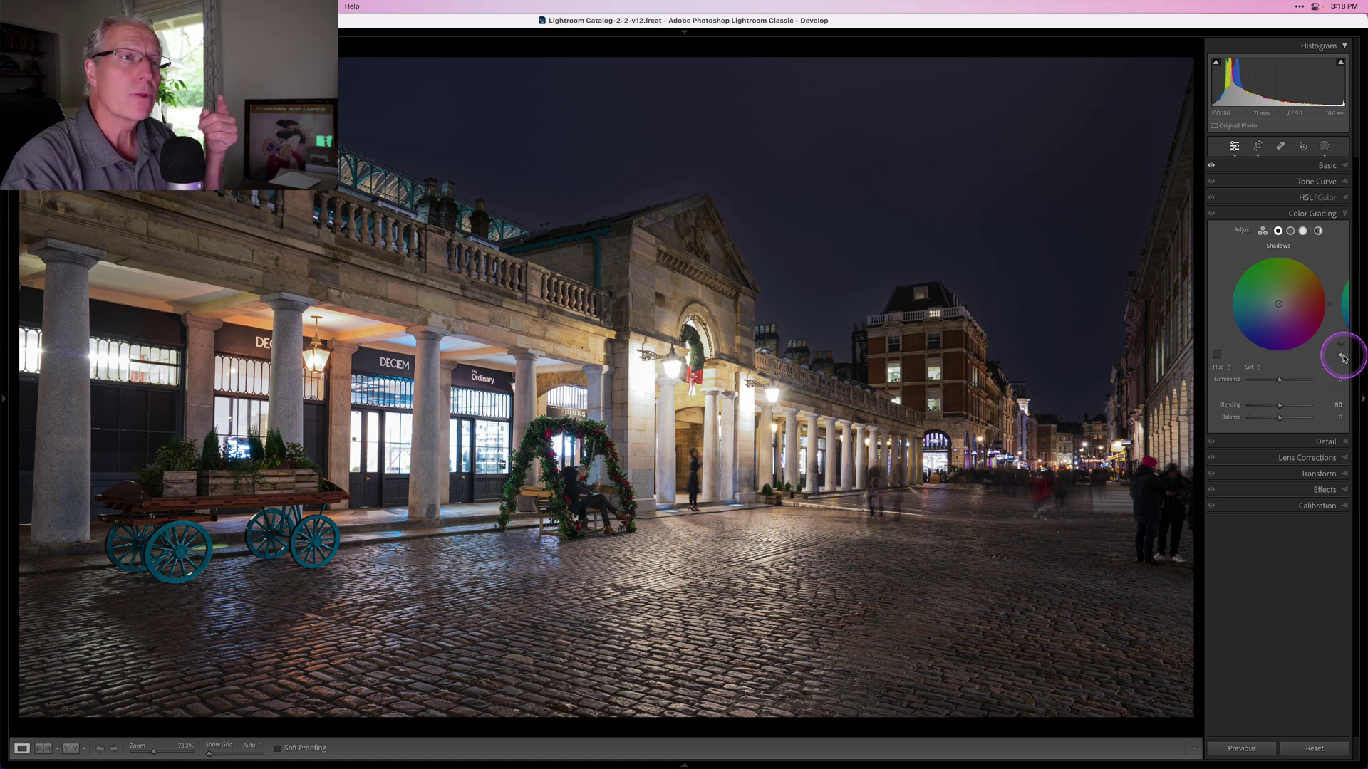
left_click(1340, 356)
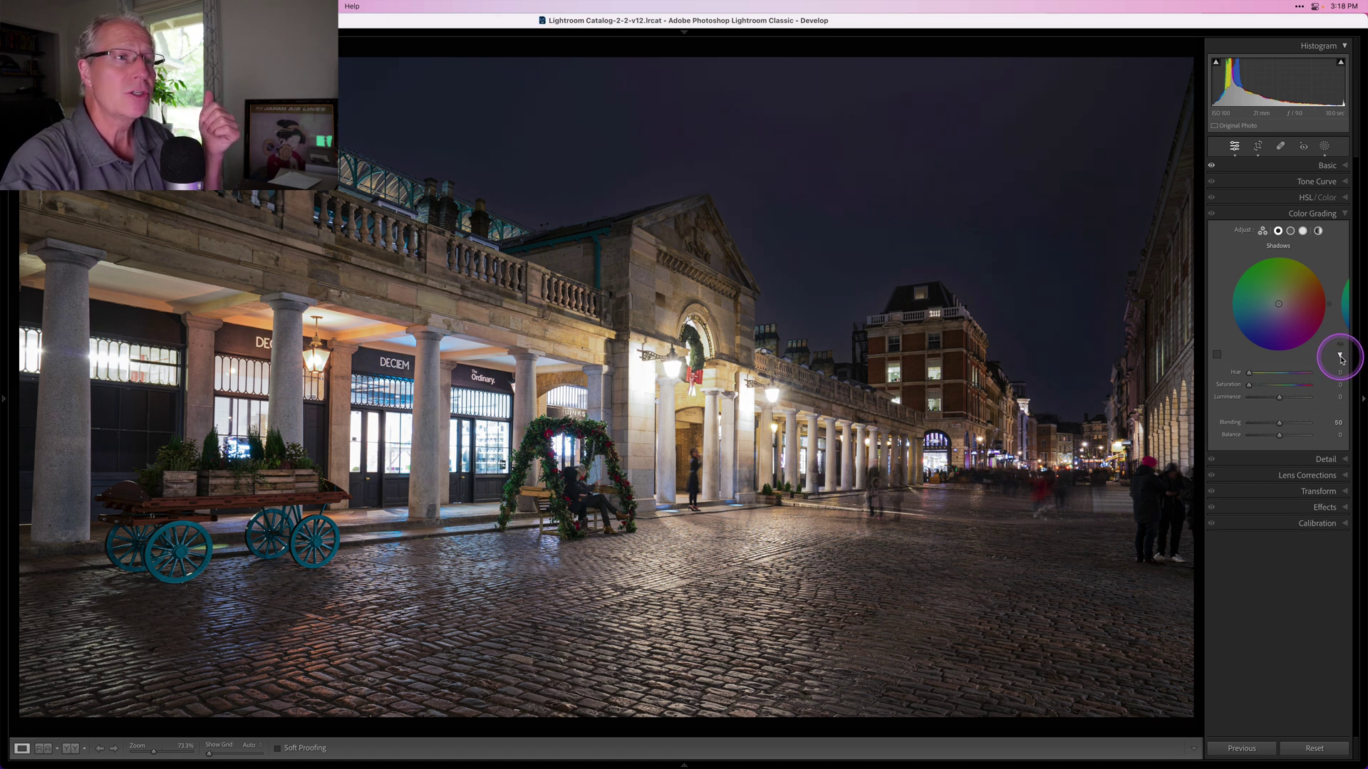
left_click(1274, 440)
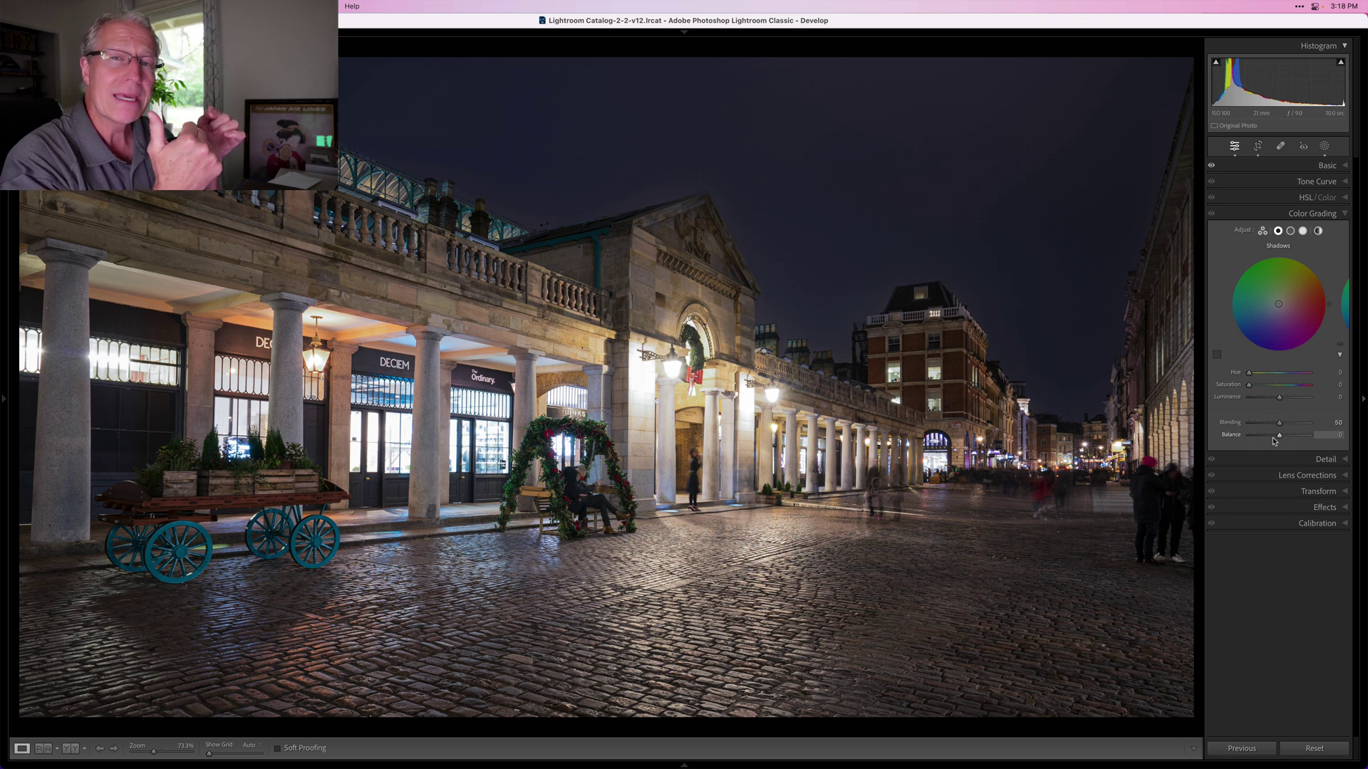
left_click(1259, 429)
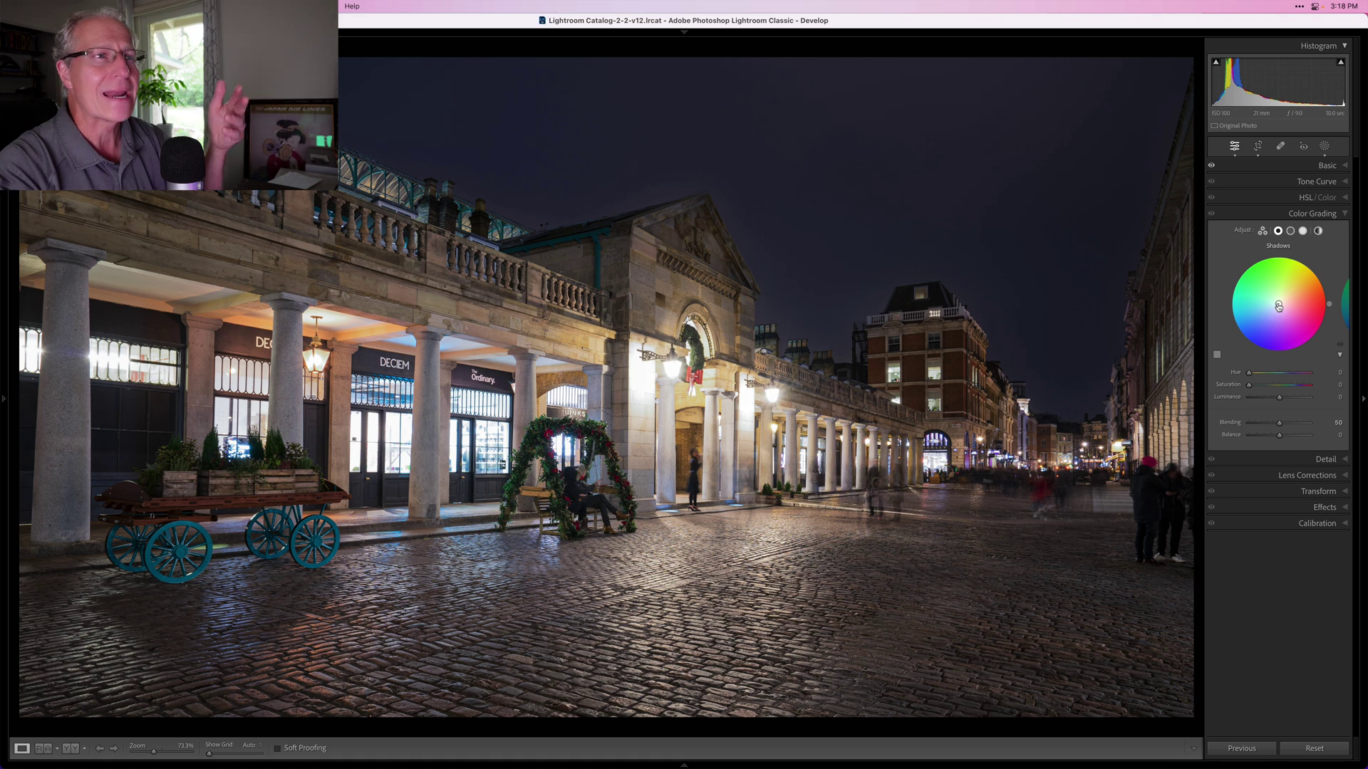
Try yellow, red and green shadow tints, settling on blue at Hue 227, Saturation 26.
mouse_move(1279, 306)
left_mouse_down()
mouse_move(1282, 293)
mouse_move(1260, 319)
mouse_move(1279, 334)
mouse_move(1301, 326)
mouse_move(1293, 300)
left_mouse_up()
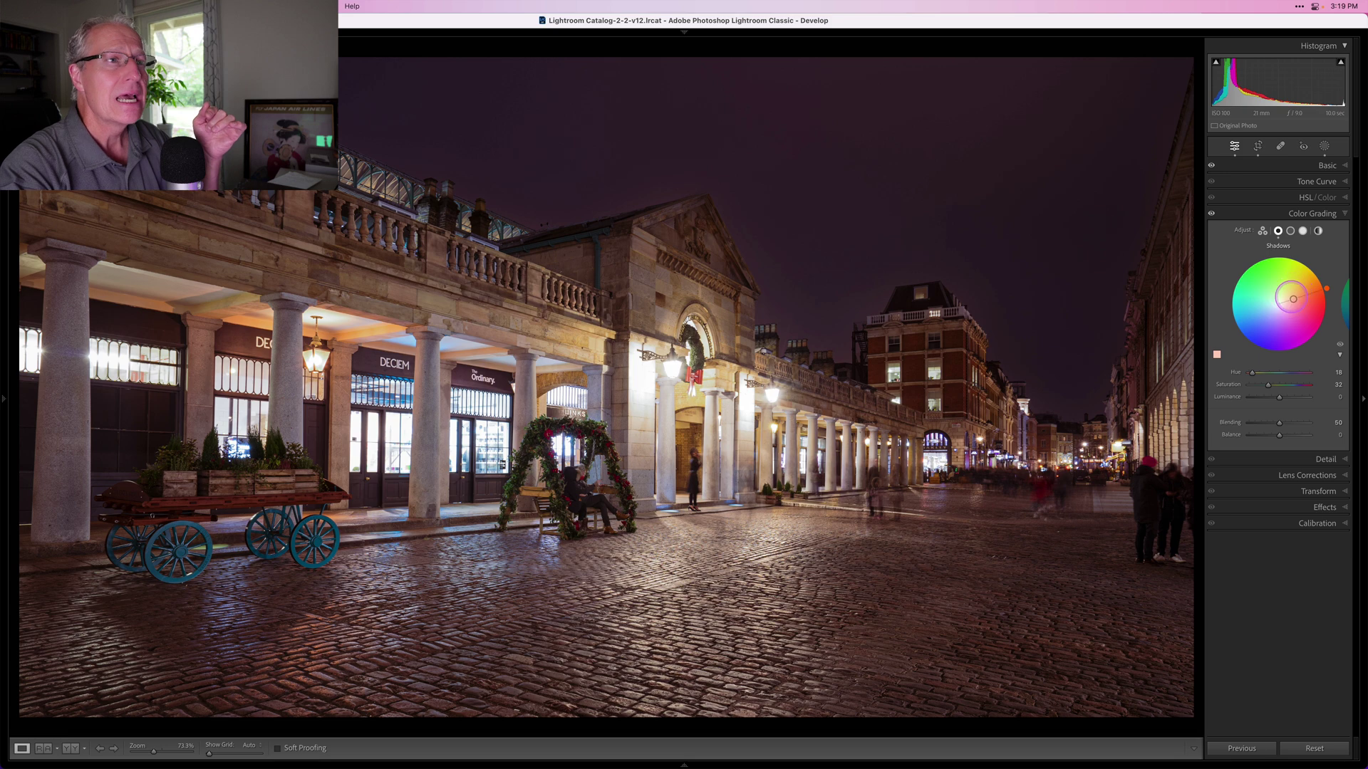
mouse_move(1292, 299)
left_mouse_down()
mouse_move(1318, 288)
mouse_move(1279, 313)
mouse_move(1307, 295)
mouse_move(1281, 277)
left_mouse_up()
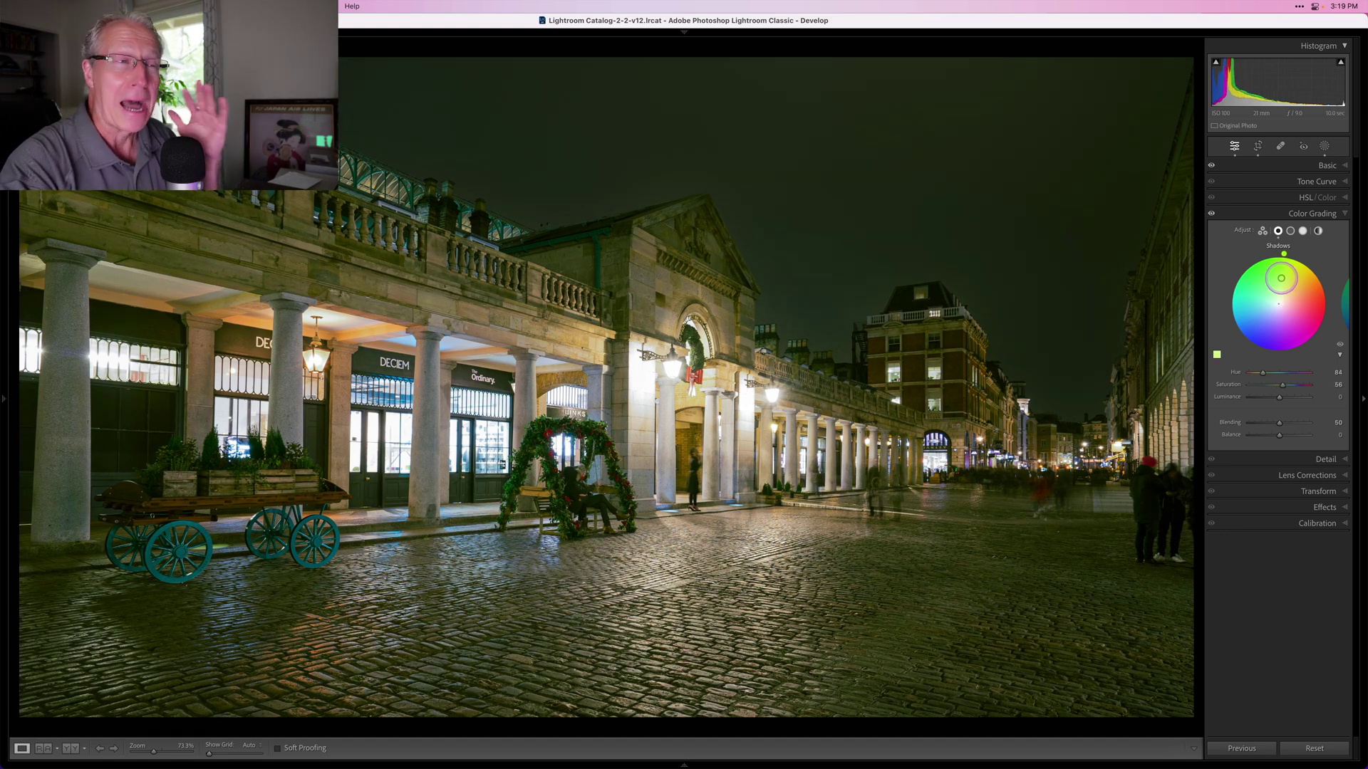
left_click_drag(1280, 278, 1259, 275)
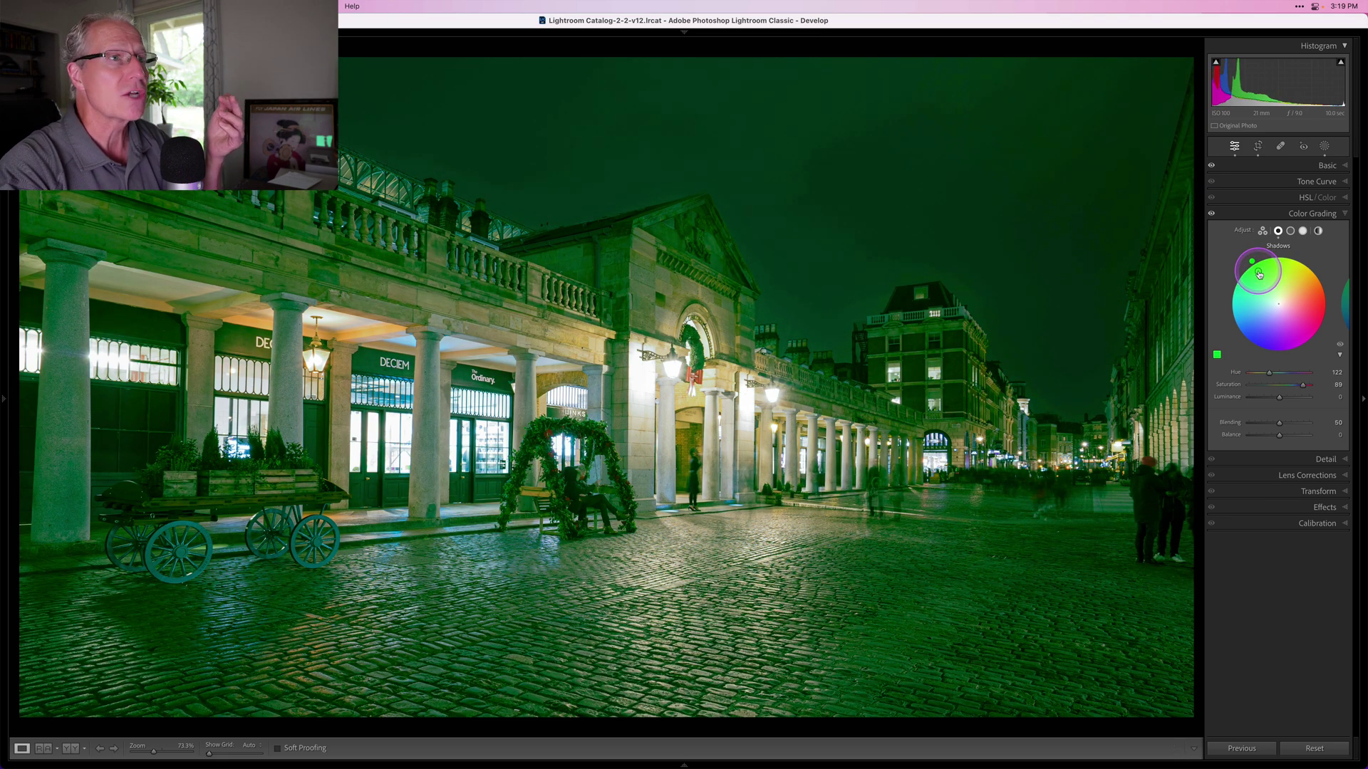
left_click_drag(1258, 271, 1260, 314)
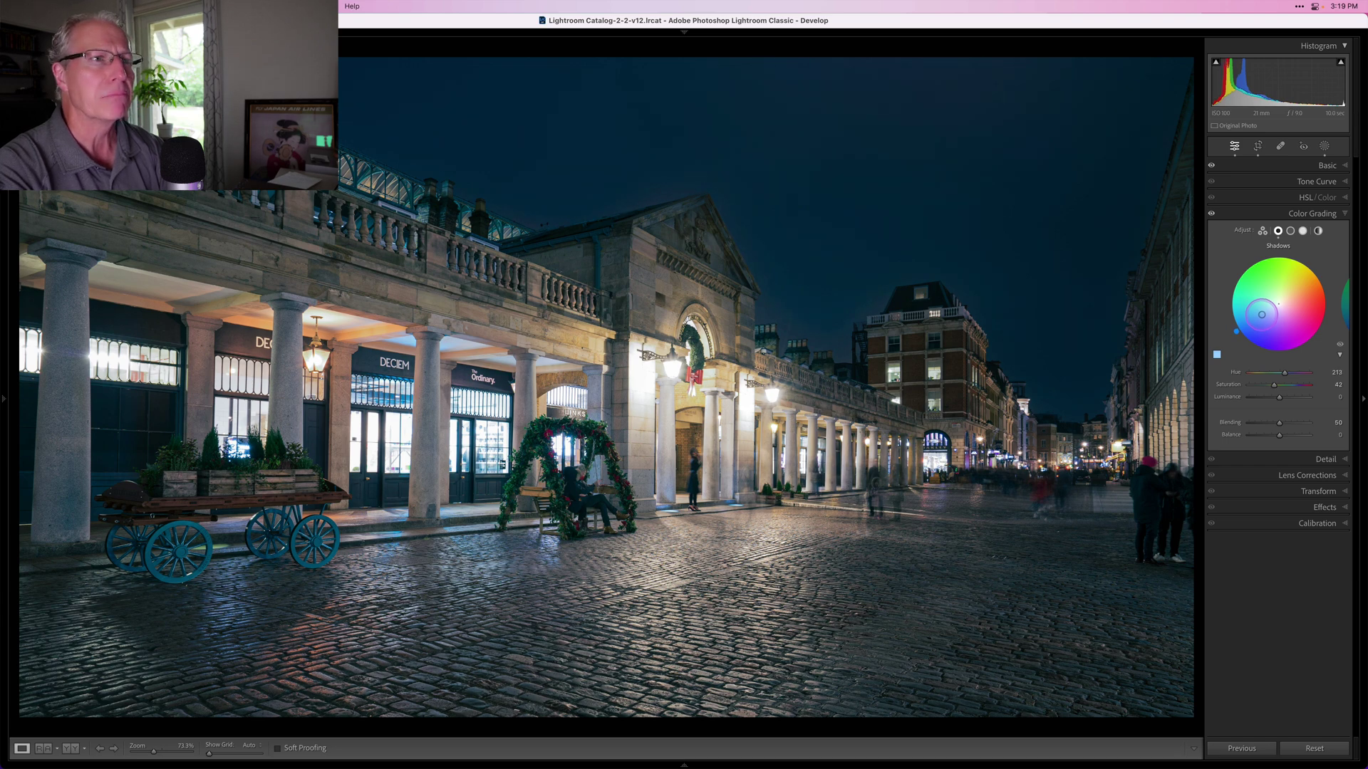
left_click_drag(1263, 316, 1264, 316)
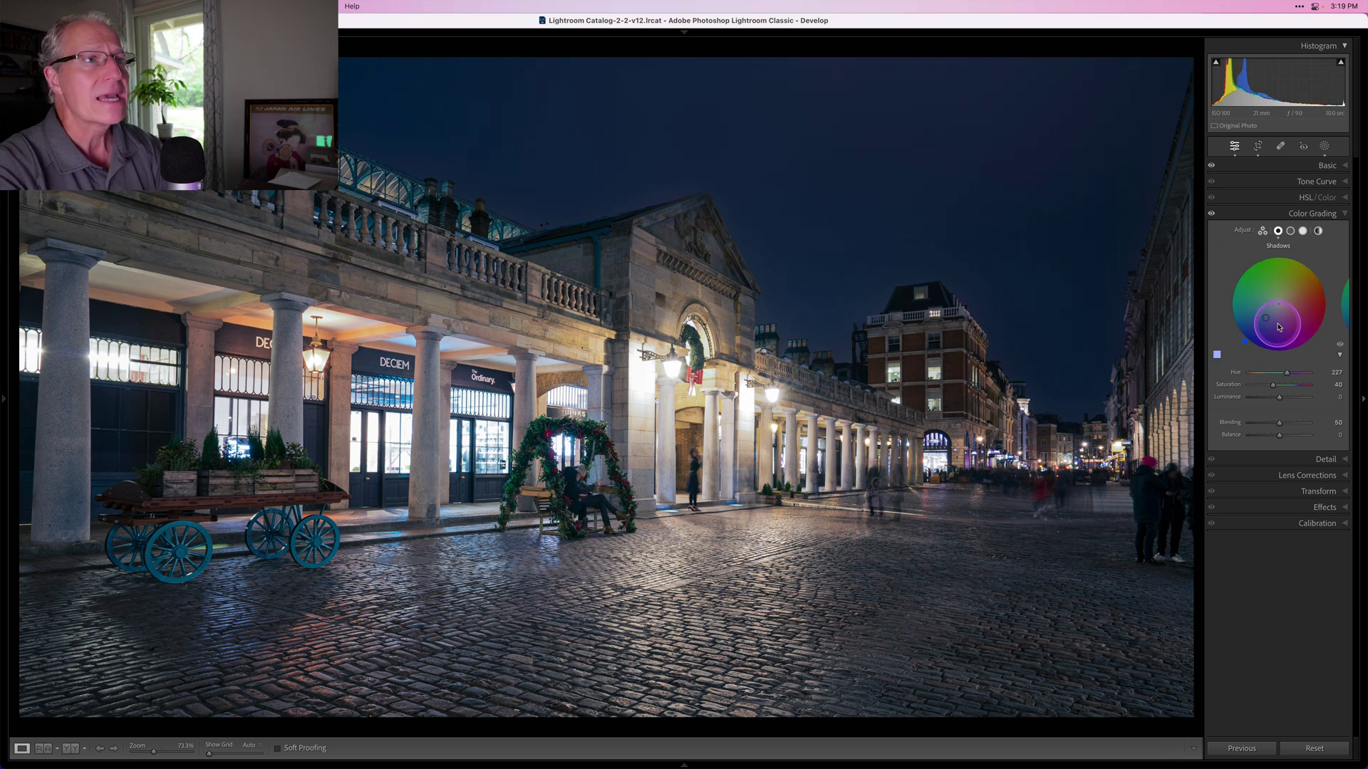
left_click_drag(1273, 325, 1269, 313)
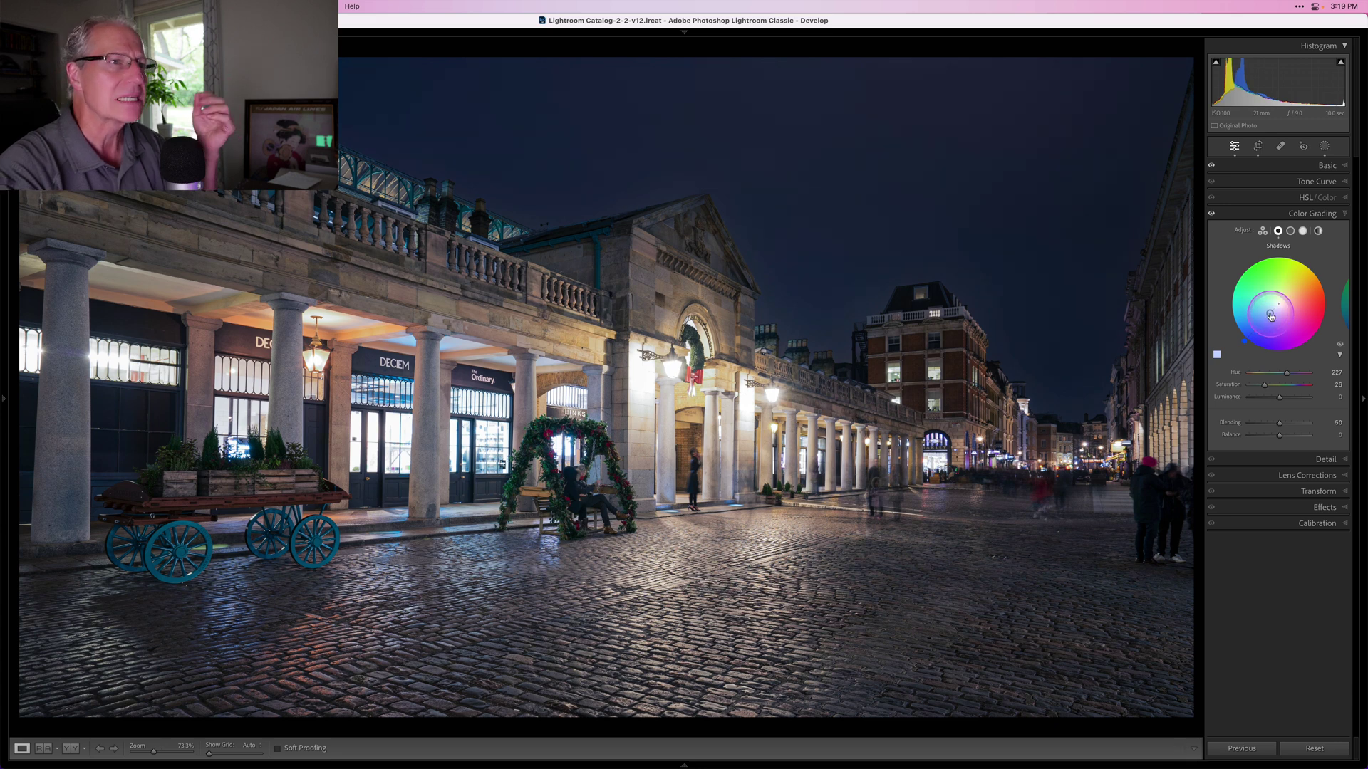
left_click(1212, 216)
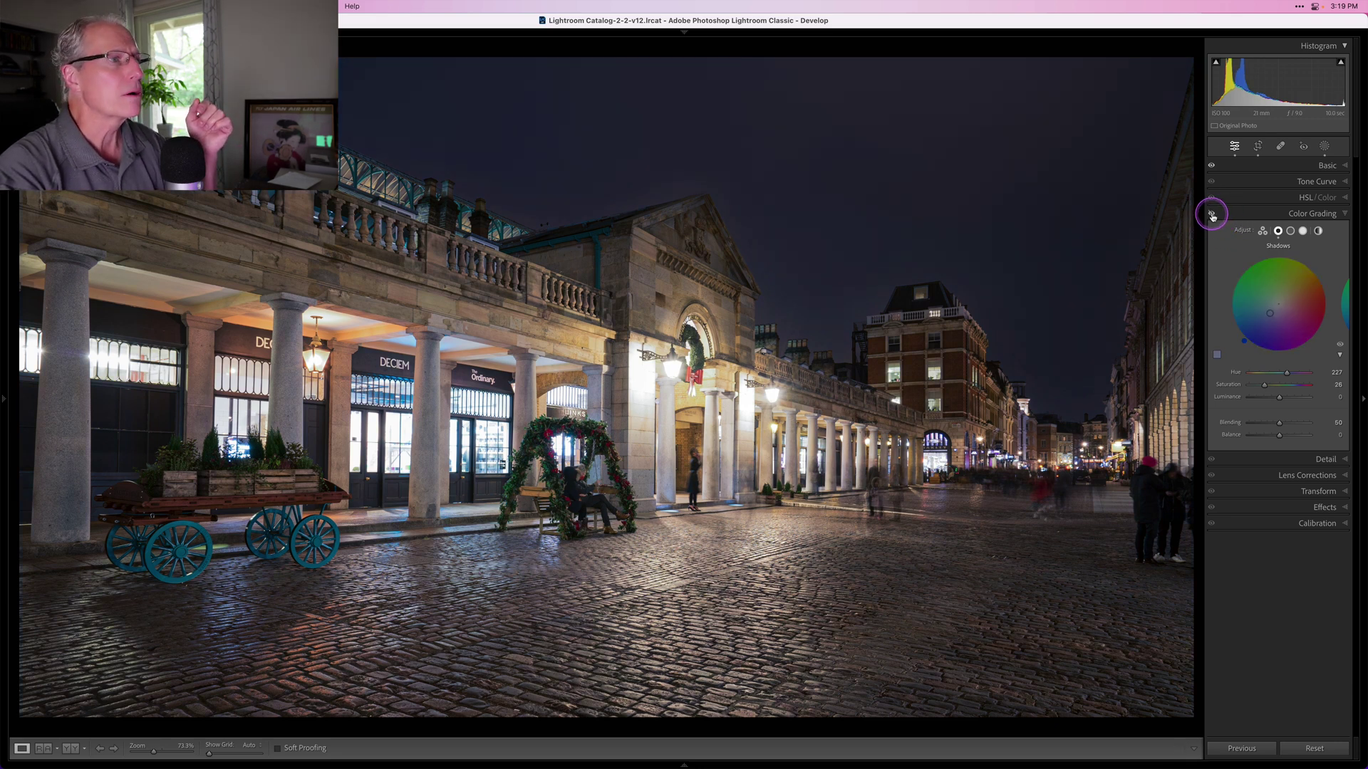
left_click(1212, 215)
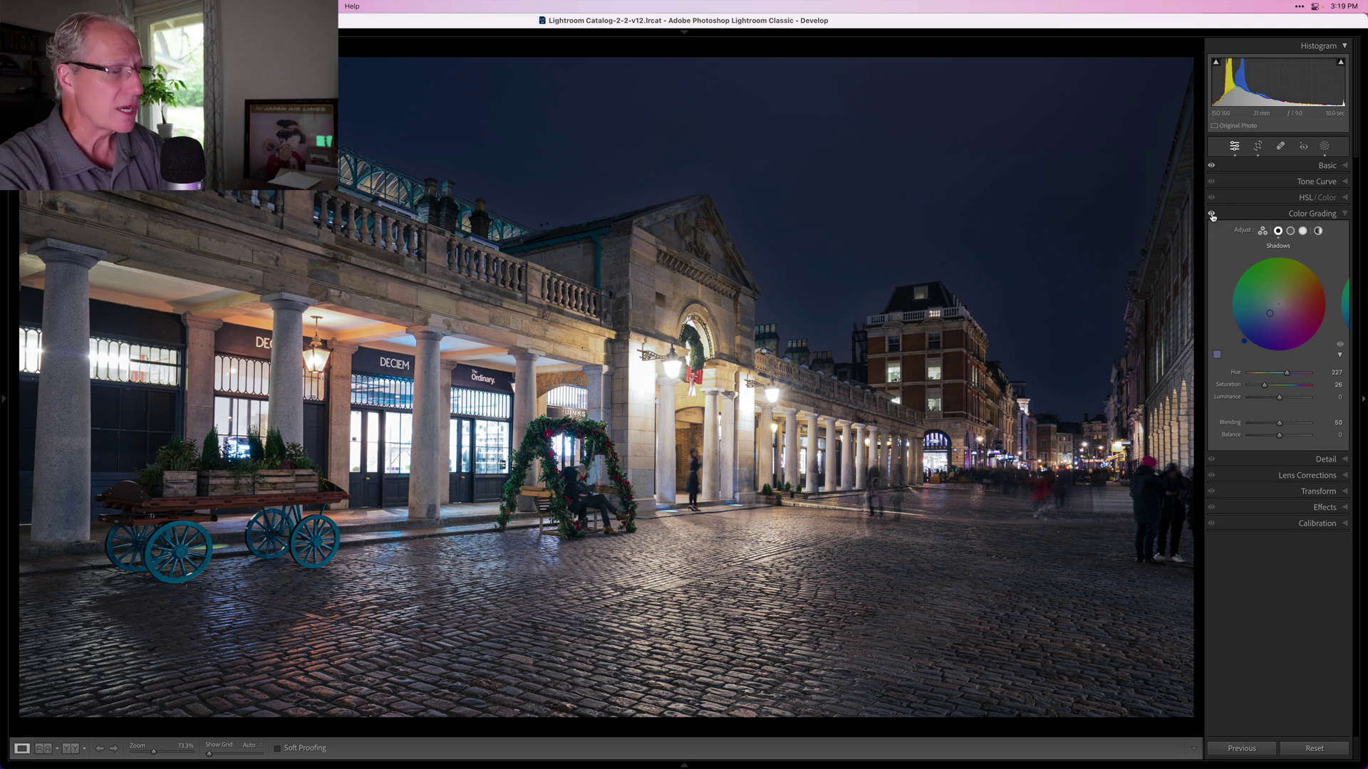
Tint the midtones orange at Hue 30, Saturation 32 with Luminance +25, and compare.
left_click(1290, 232)
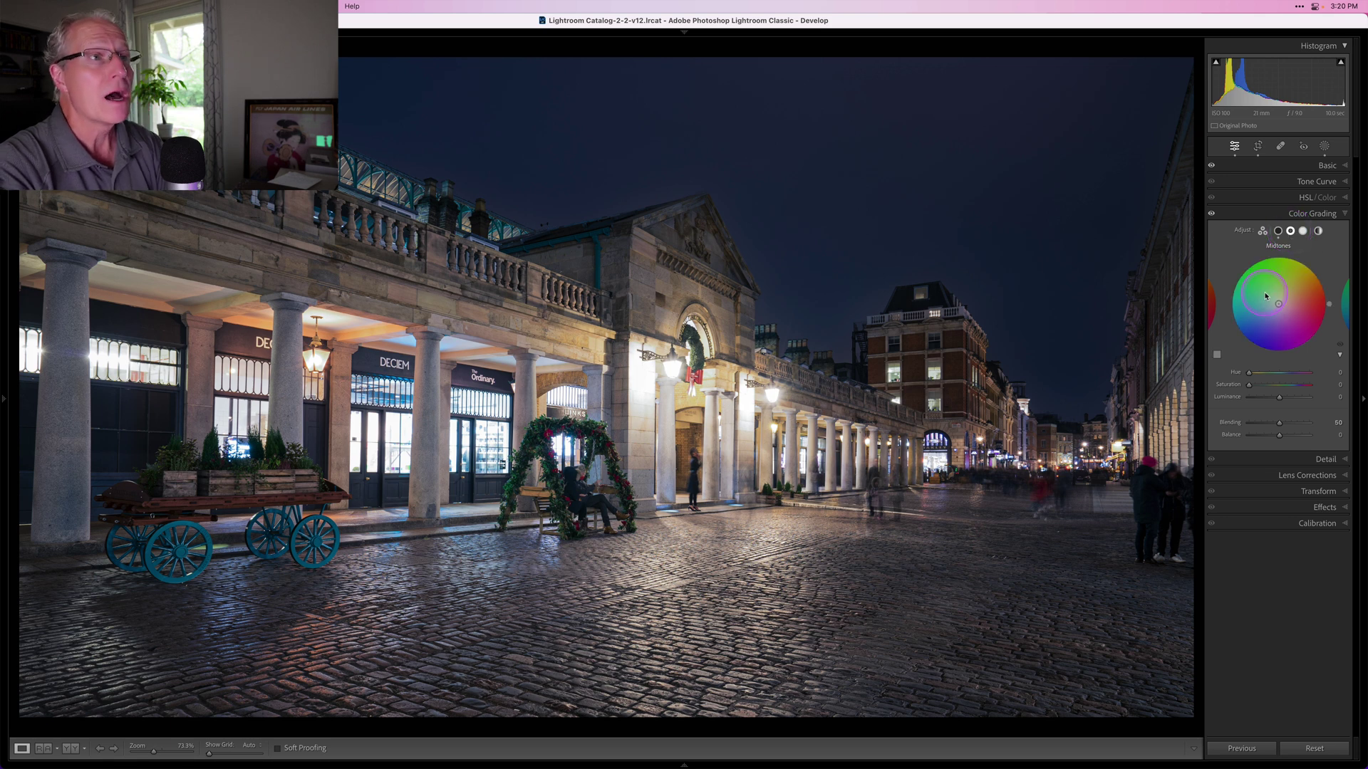
left_click_drag(1266, 296, 1292, 296)
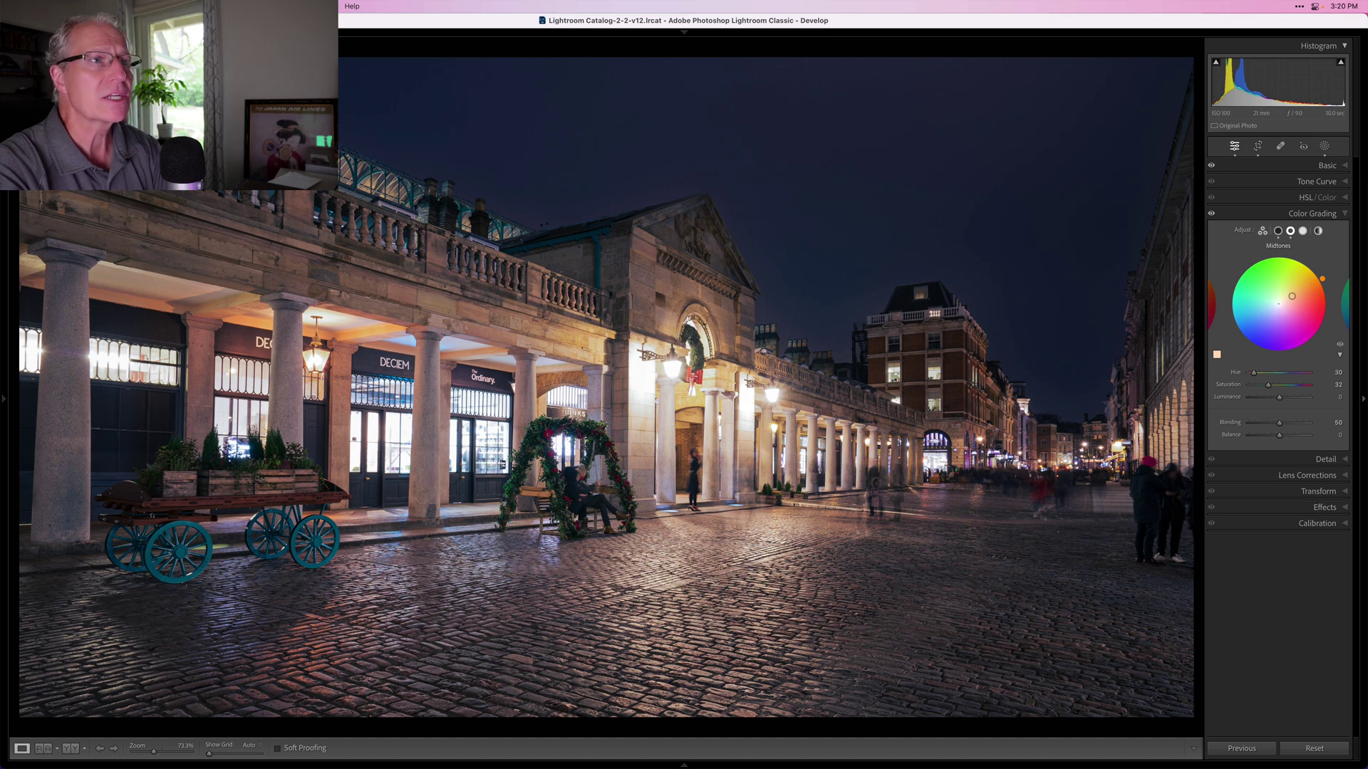
left_click(1311, 384)
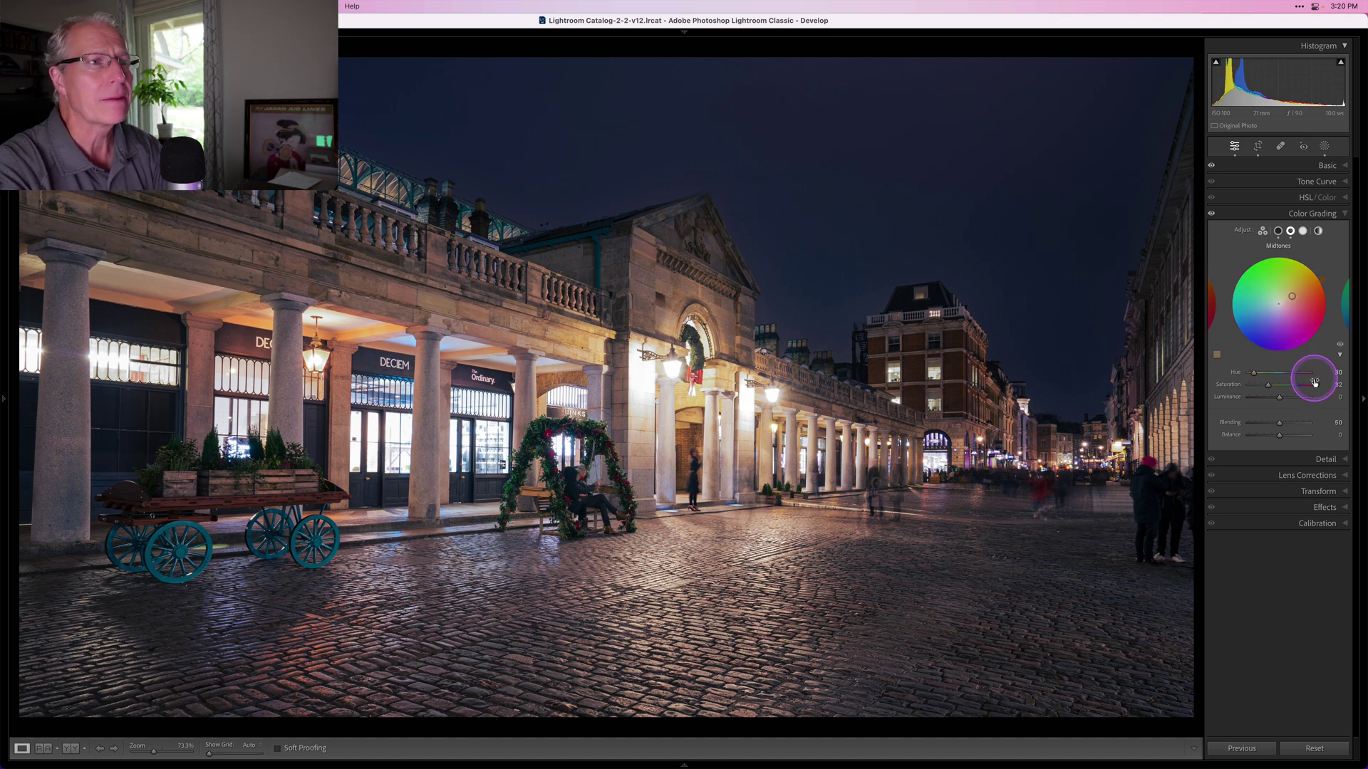
left_click_drag(1285, 399, 1287, 401)
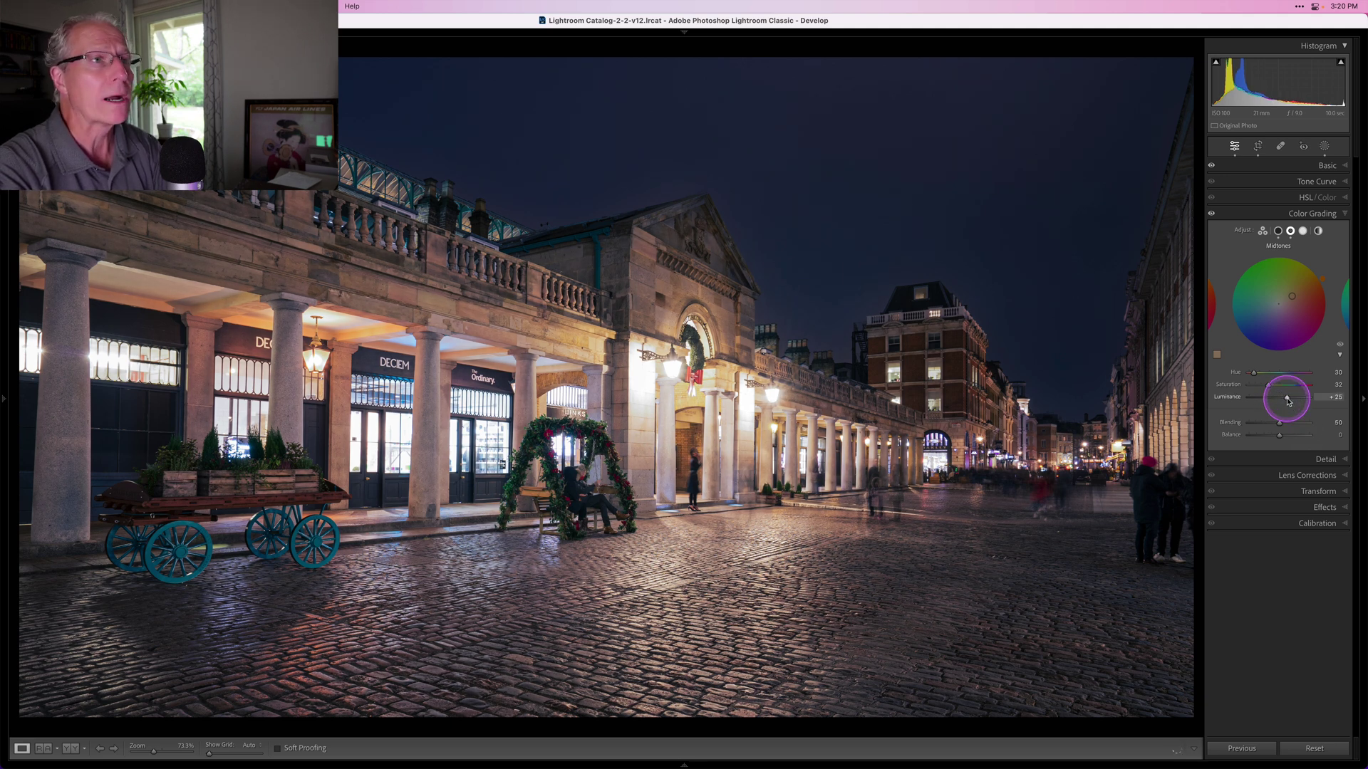
left_click(1262, 244)
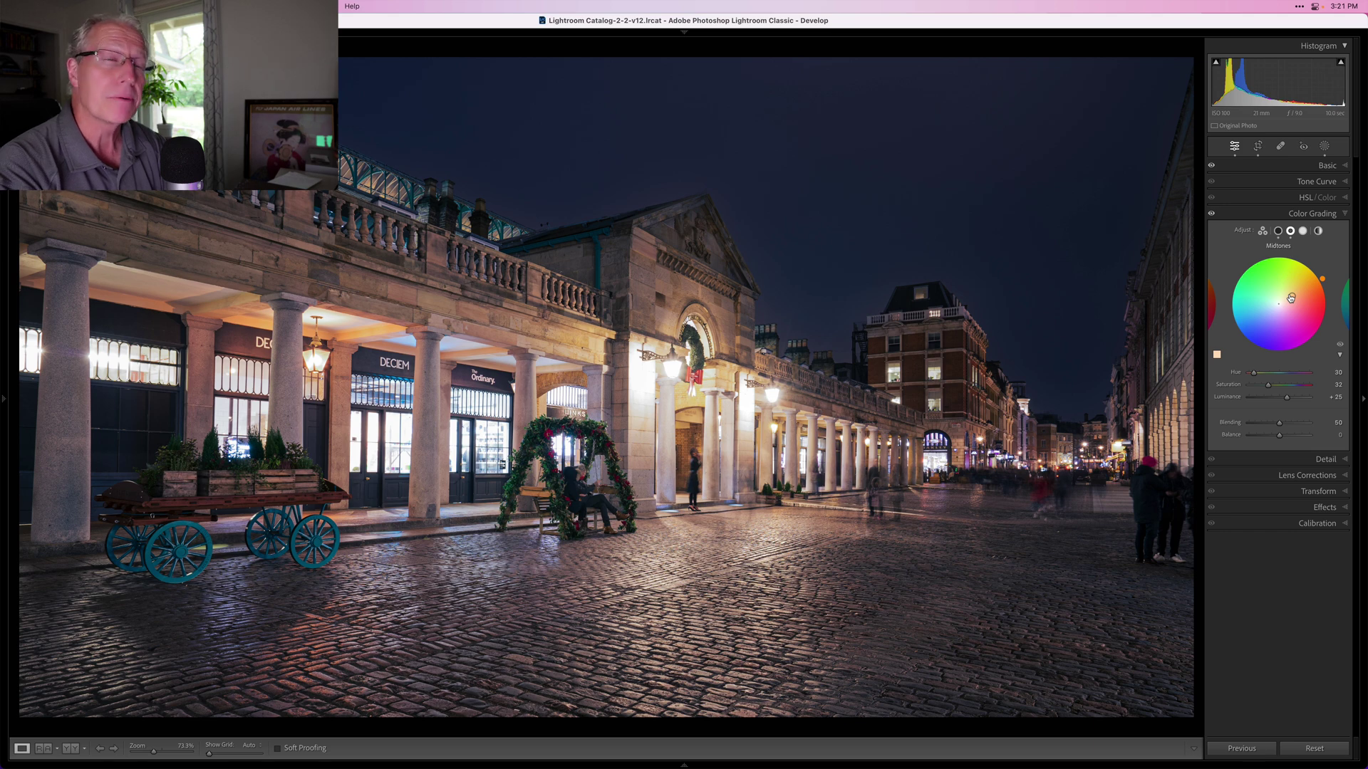
left_click(1211, 213)
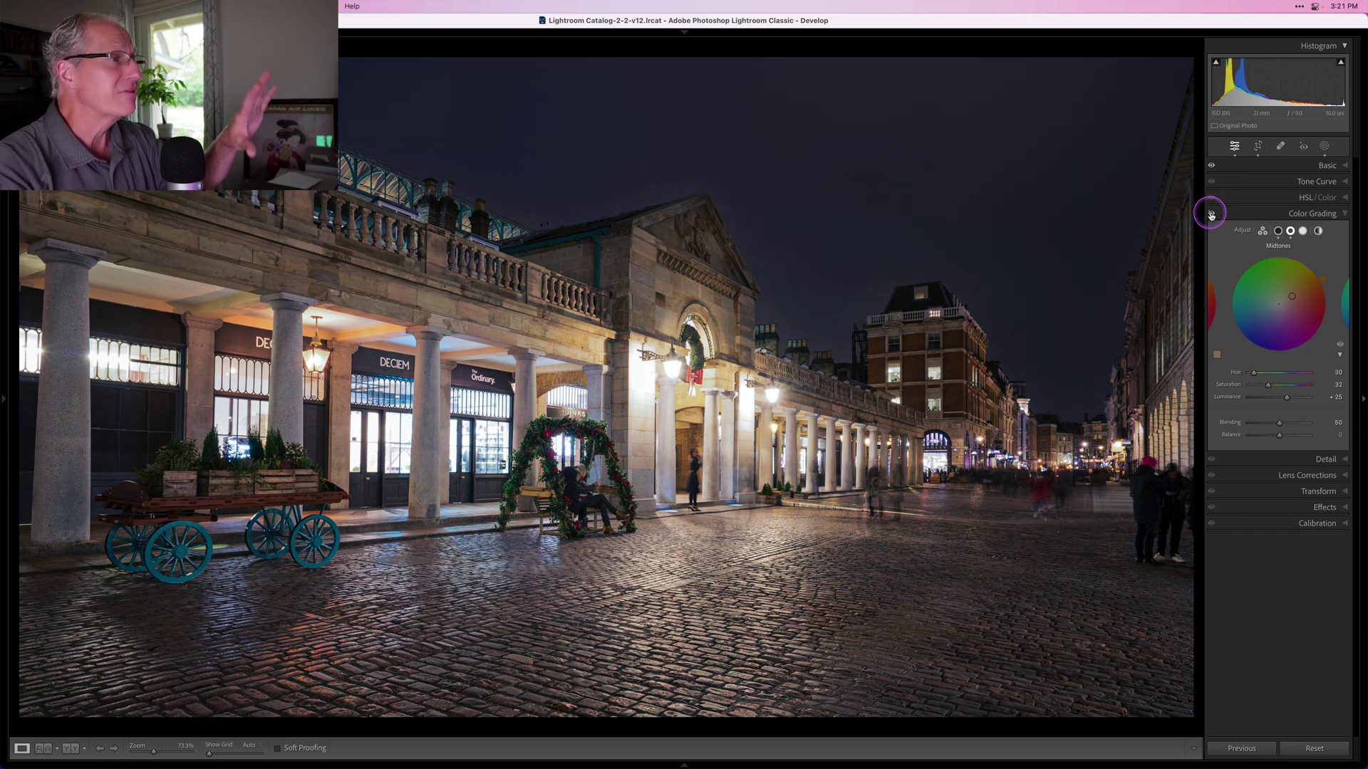
left_click(1211, 215)
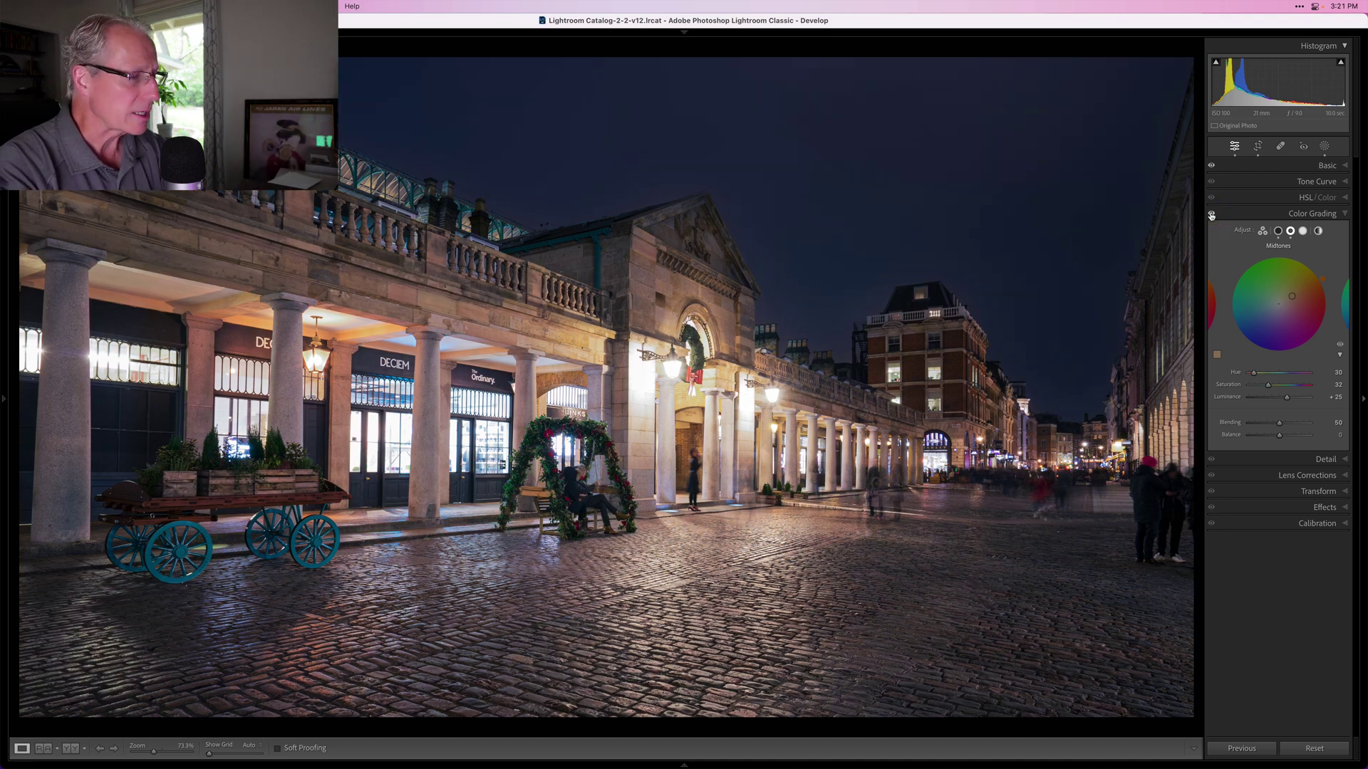
Tint the highlights red-orange at Hue 15, Saturation 35, with Luminance lowered to -6.
left_click(1302, 231)
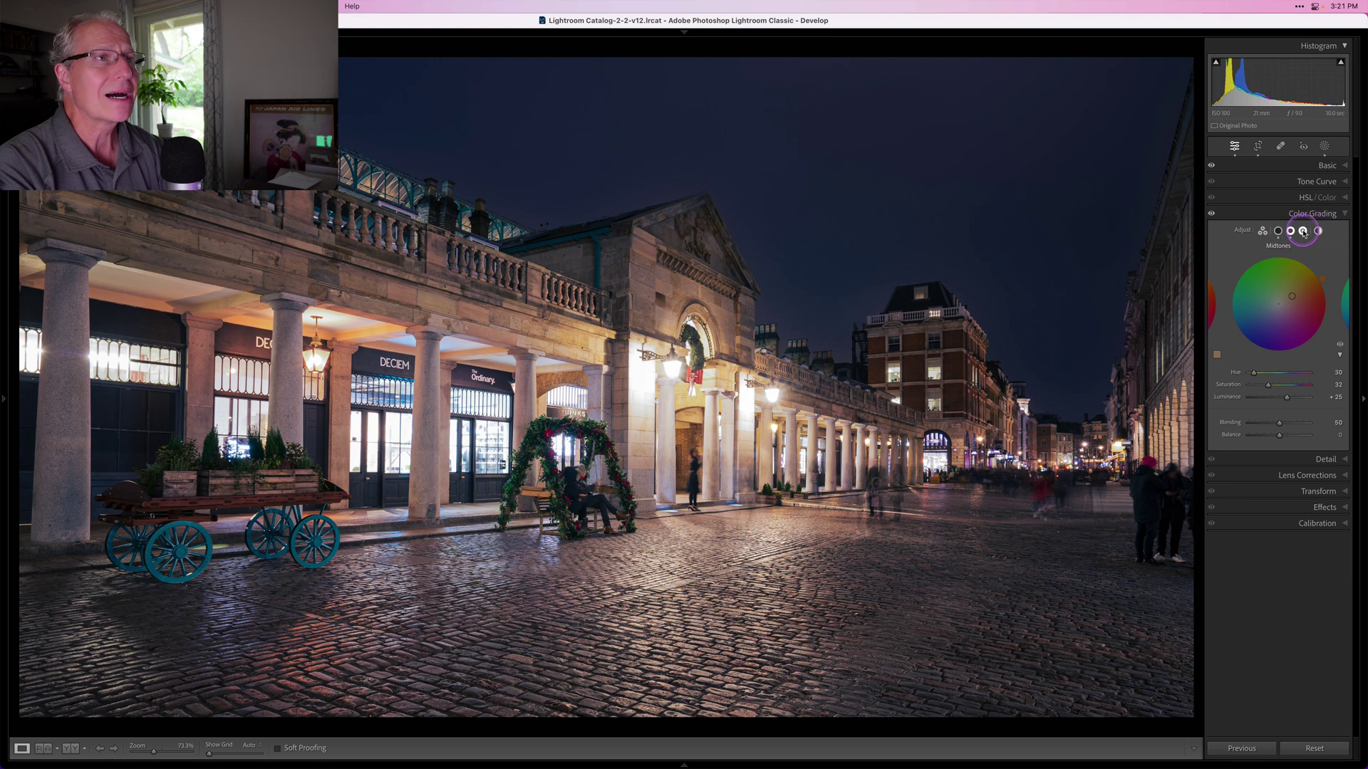
left_click(1277, 305)
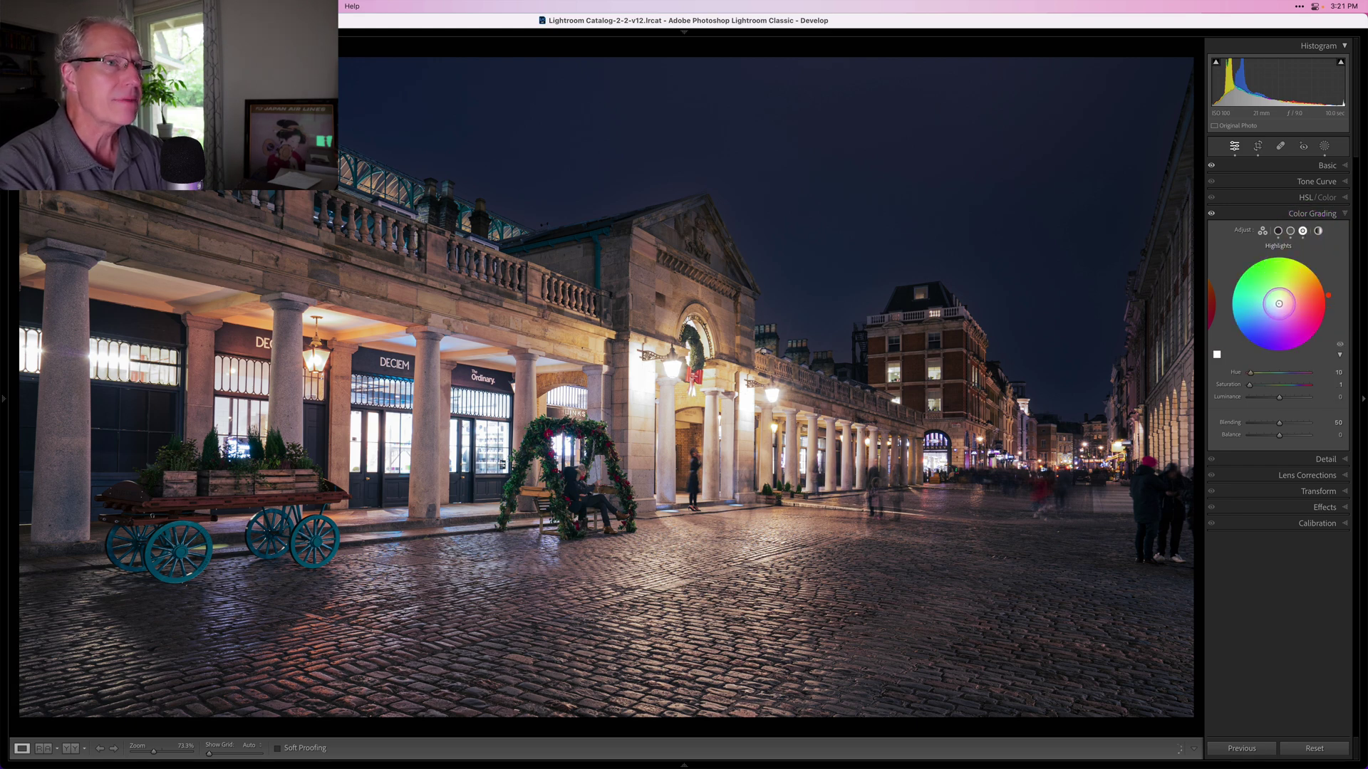
left_click_drag(1279, 303, 1282, 302)
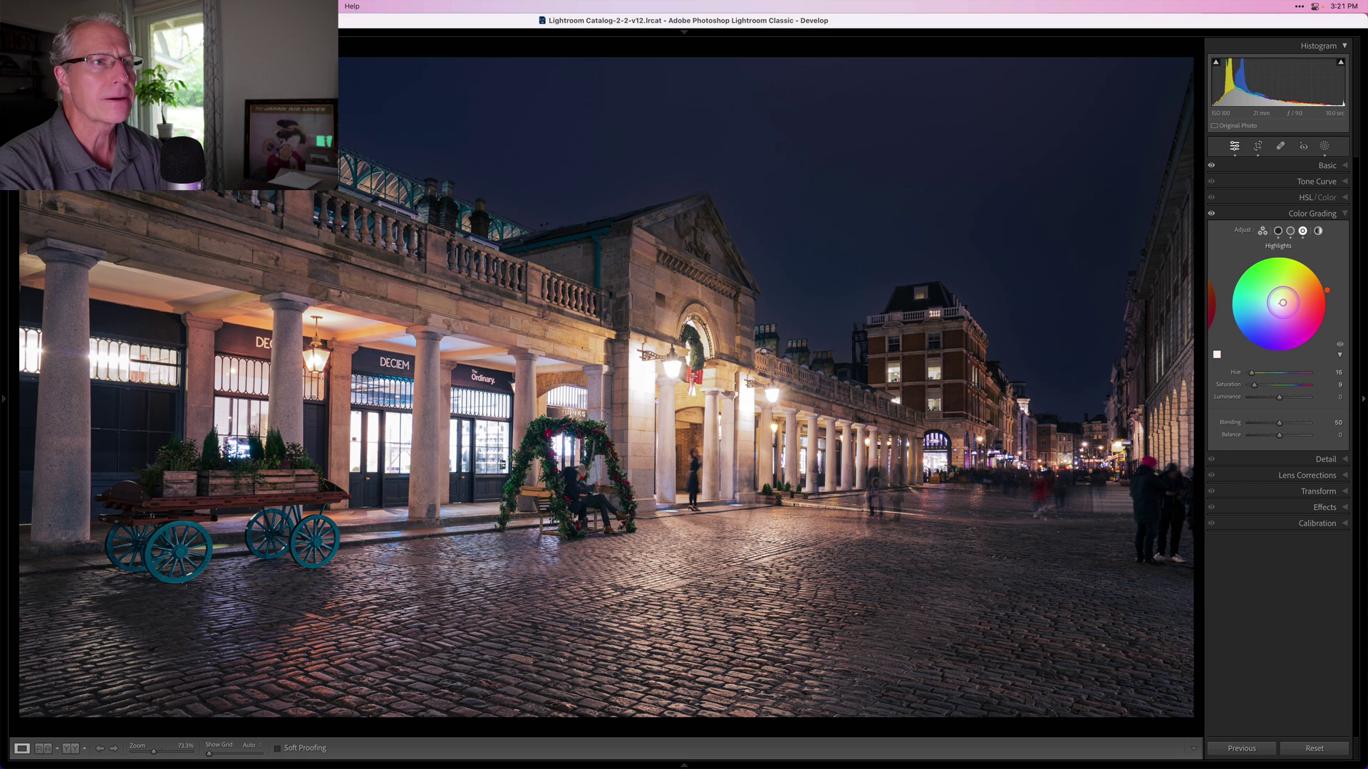
mouse_move(1251, 372)
left_mouse_down()
mouse_move(1290, 389)
mouse_move(1272, 392)
left_mouse_up()
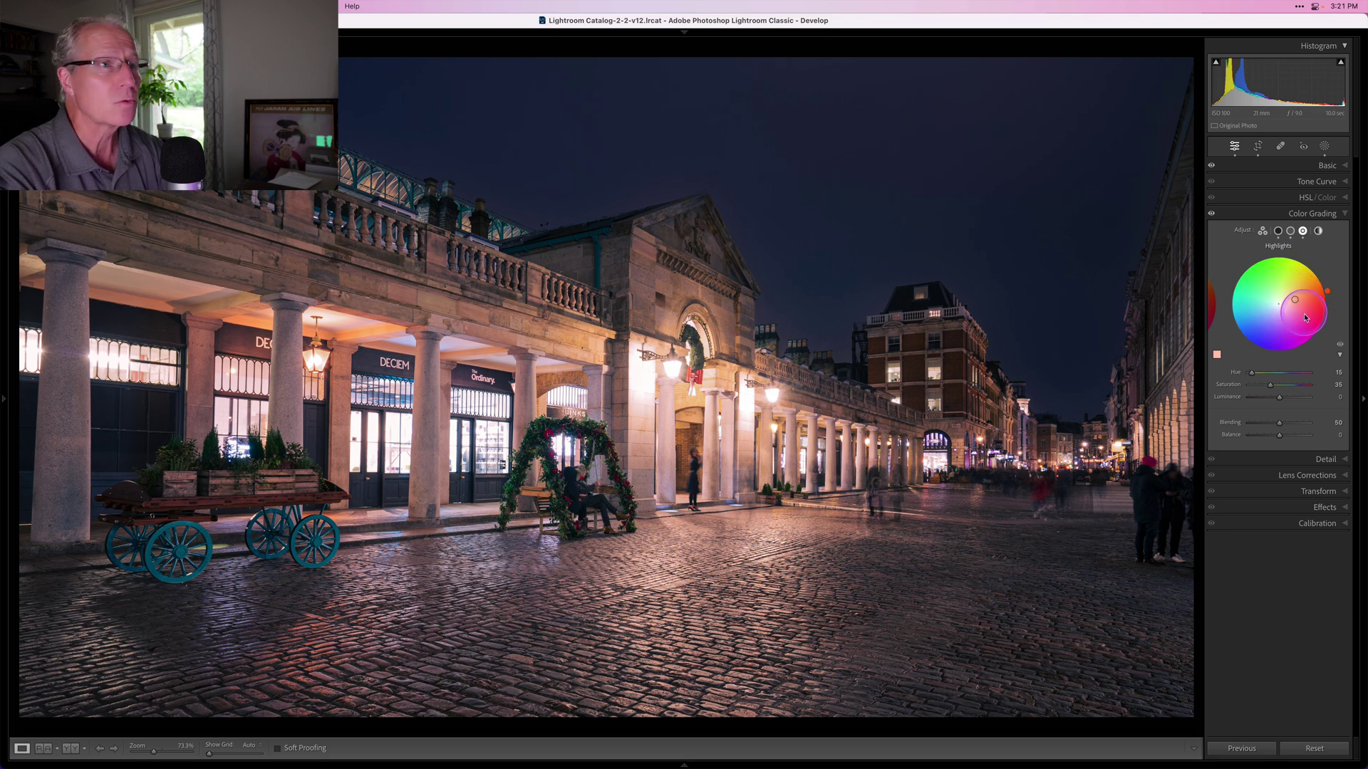
left_click(1279, 403)
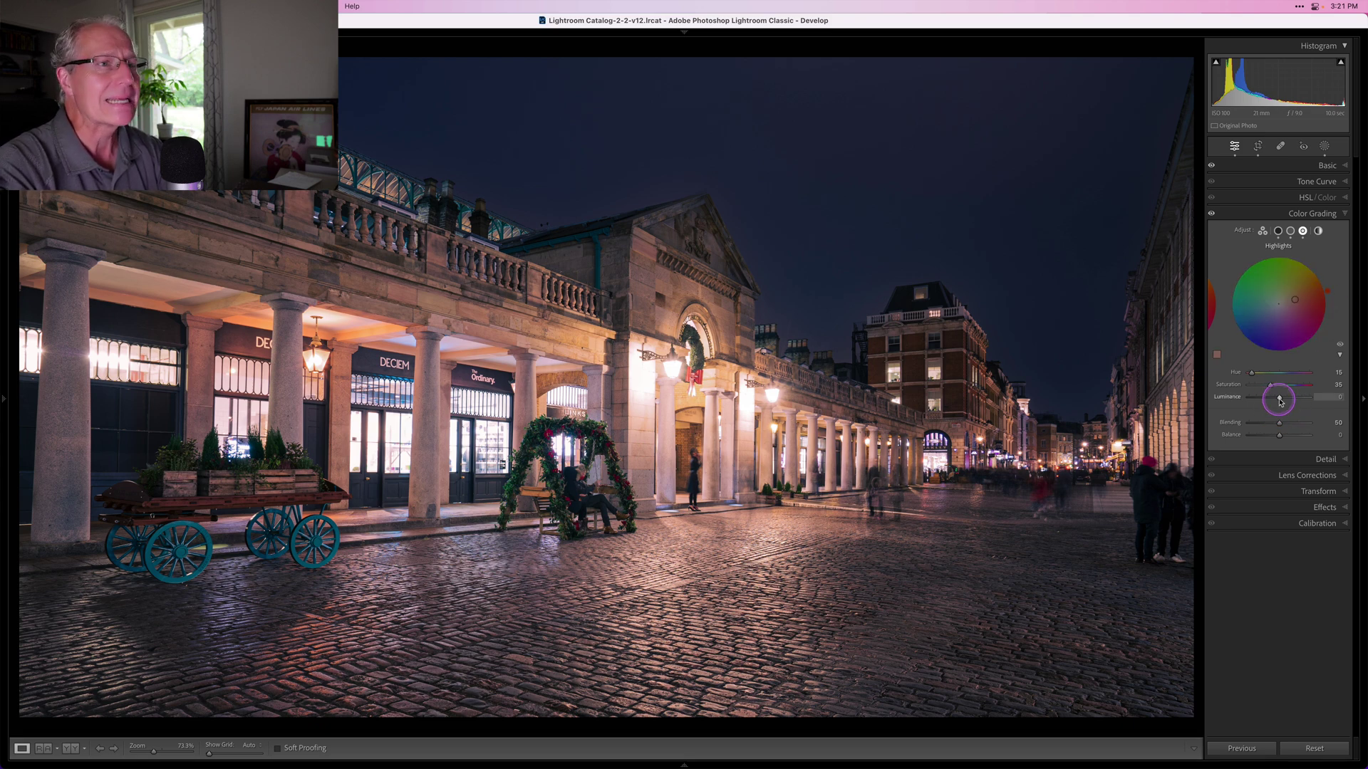
left_click_drag(1280, 403, 1277, 403)
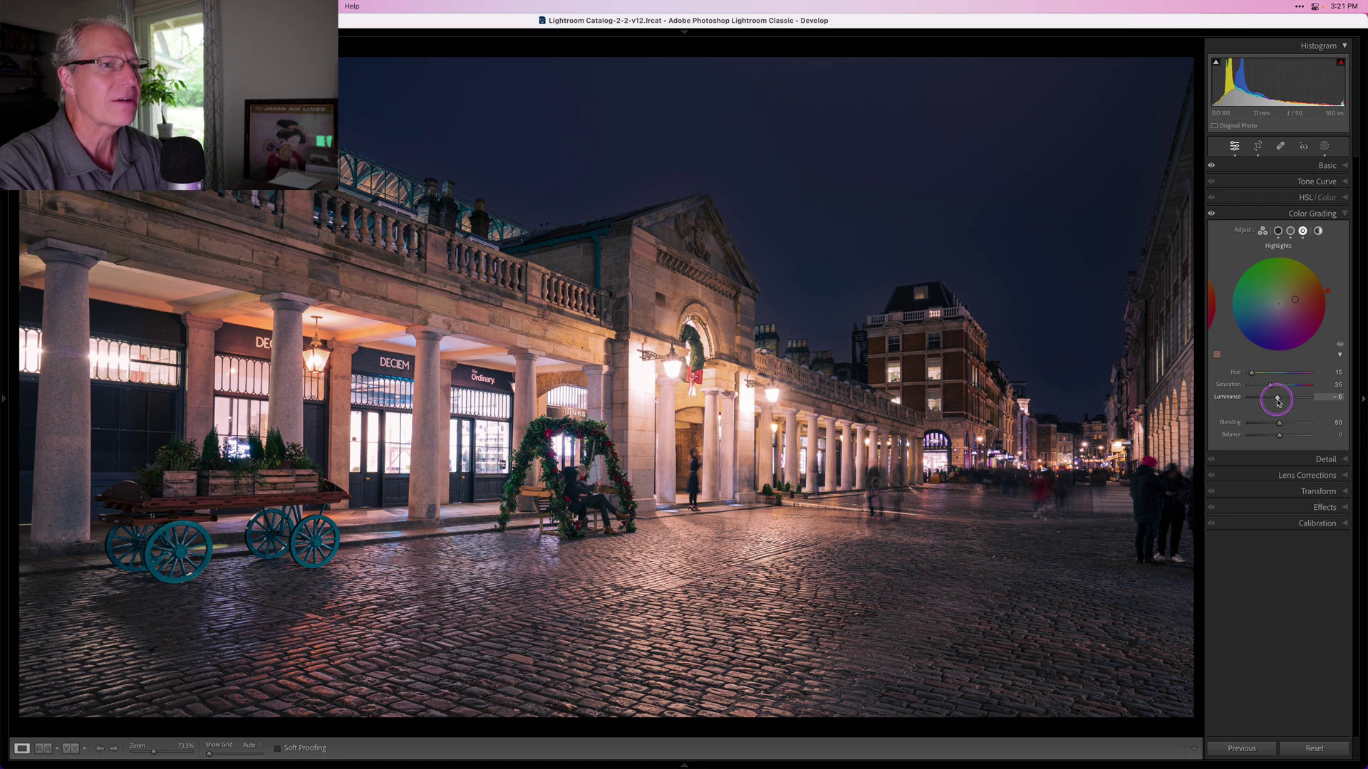
left_click(1235, 354)
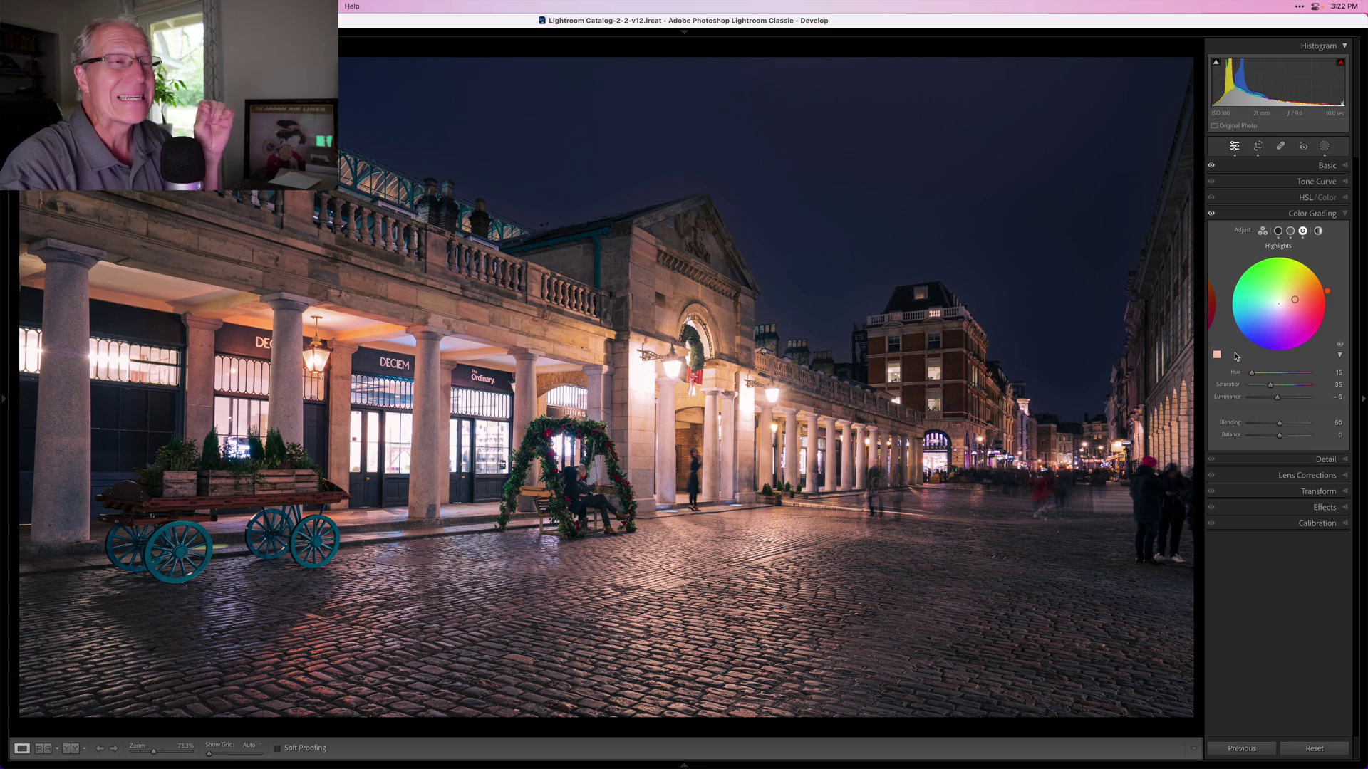
left_click(1212, 214)
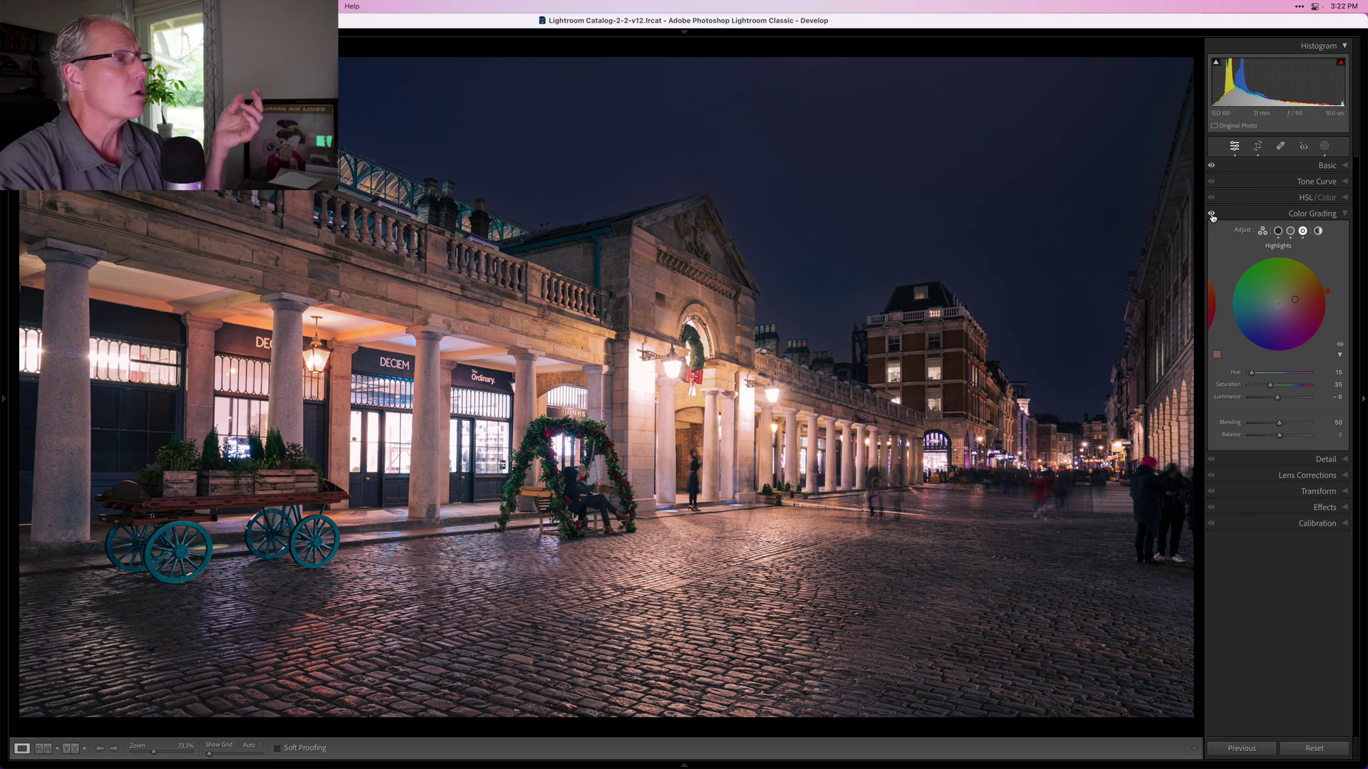
left_click(1212, 215)
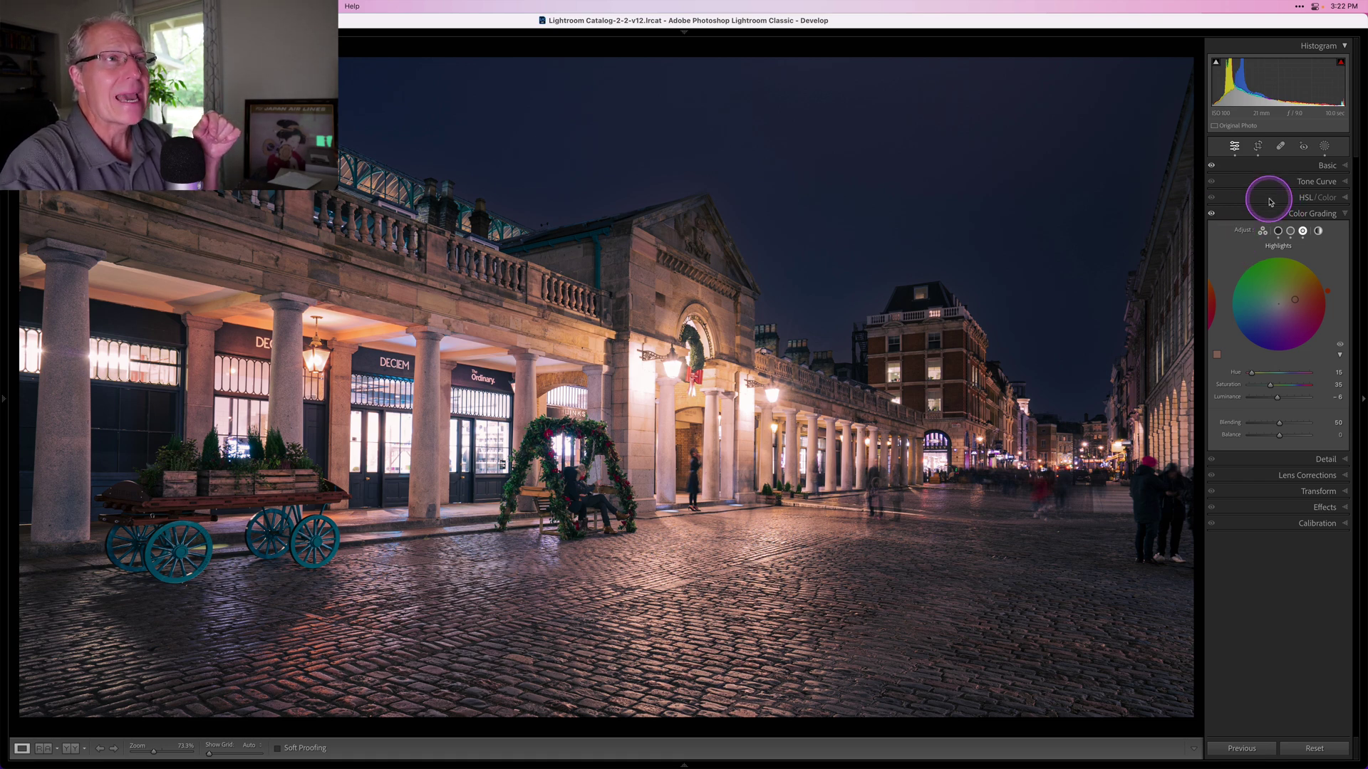
Try maximum Blue saturation in the HSL panel, reset it to zero, and return to Color Grading.
left_click(1270, 201)
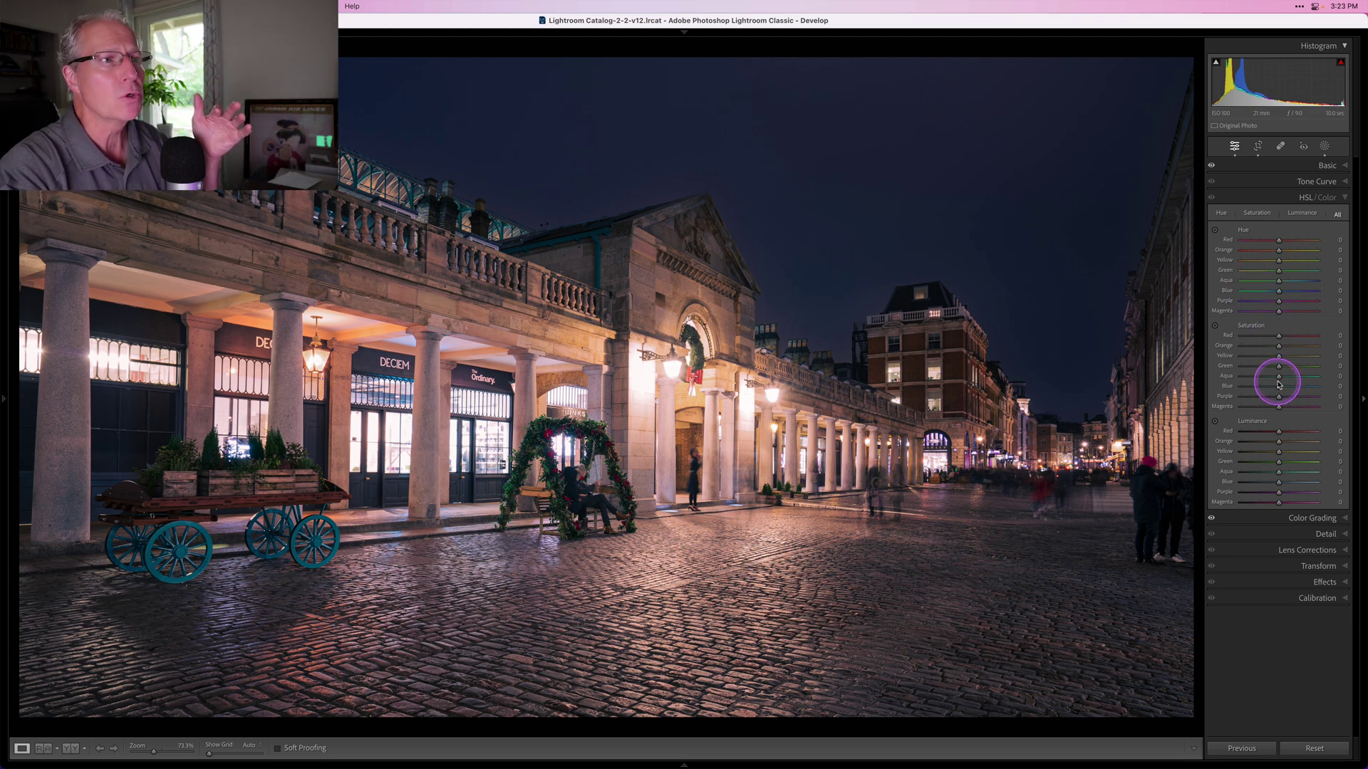
left_click_drag(1279, 386, 1325, 380)
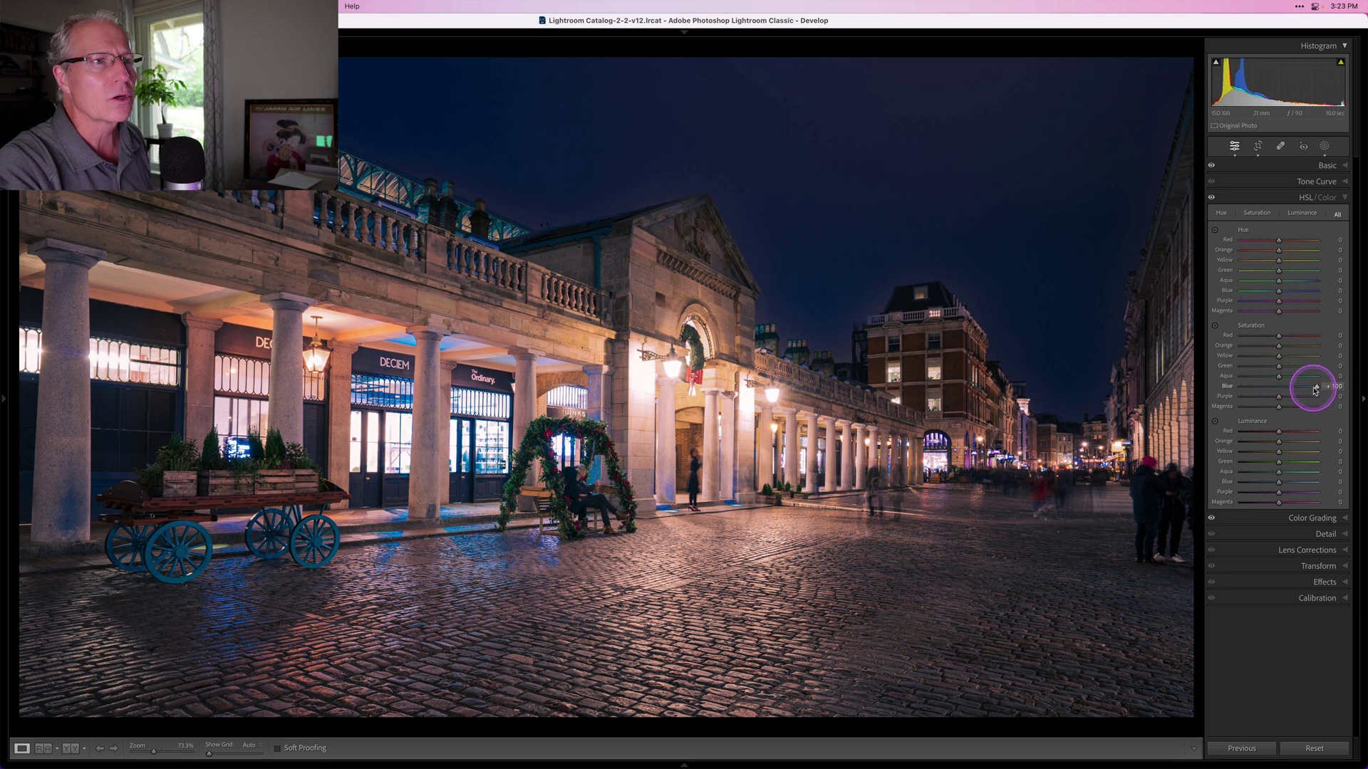
double_click(1315, 386)
left_click(1259, 201)
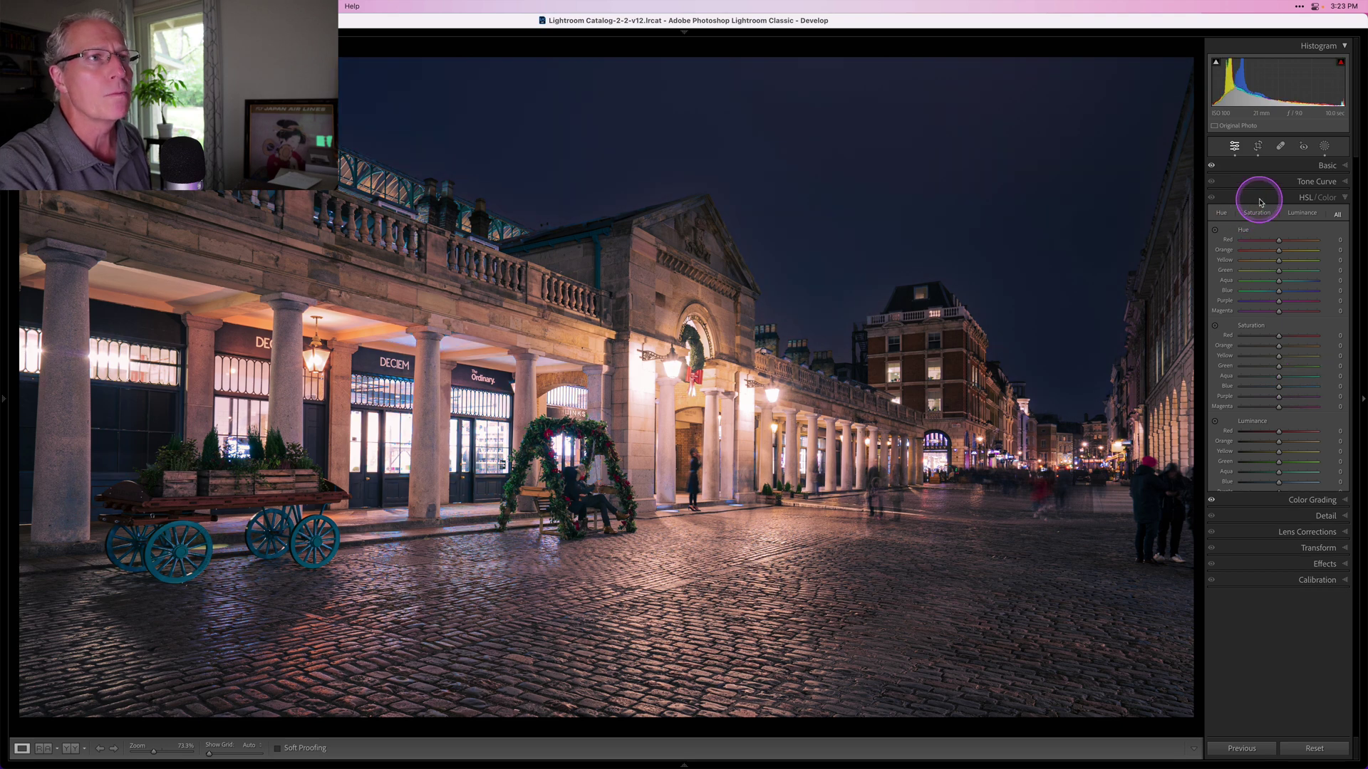
left_click(1279, 213)
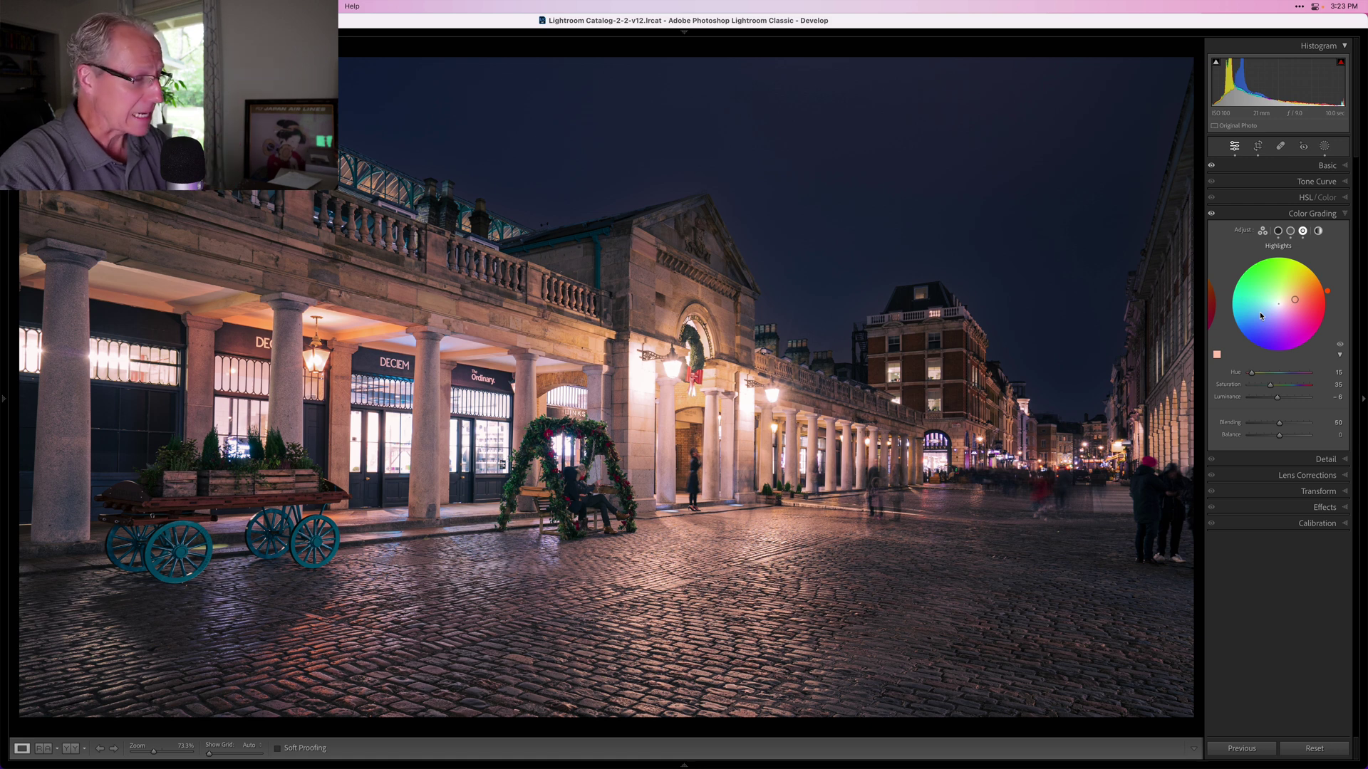
Collapse Color Grading and start a new Radial Gradient mask.
left_click(1254, 216)
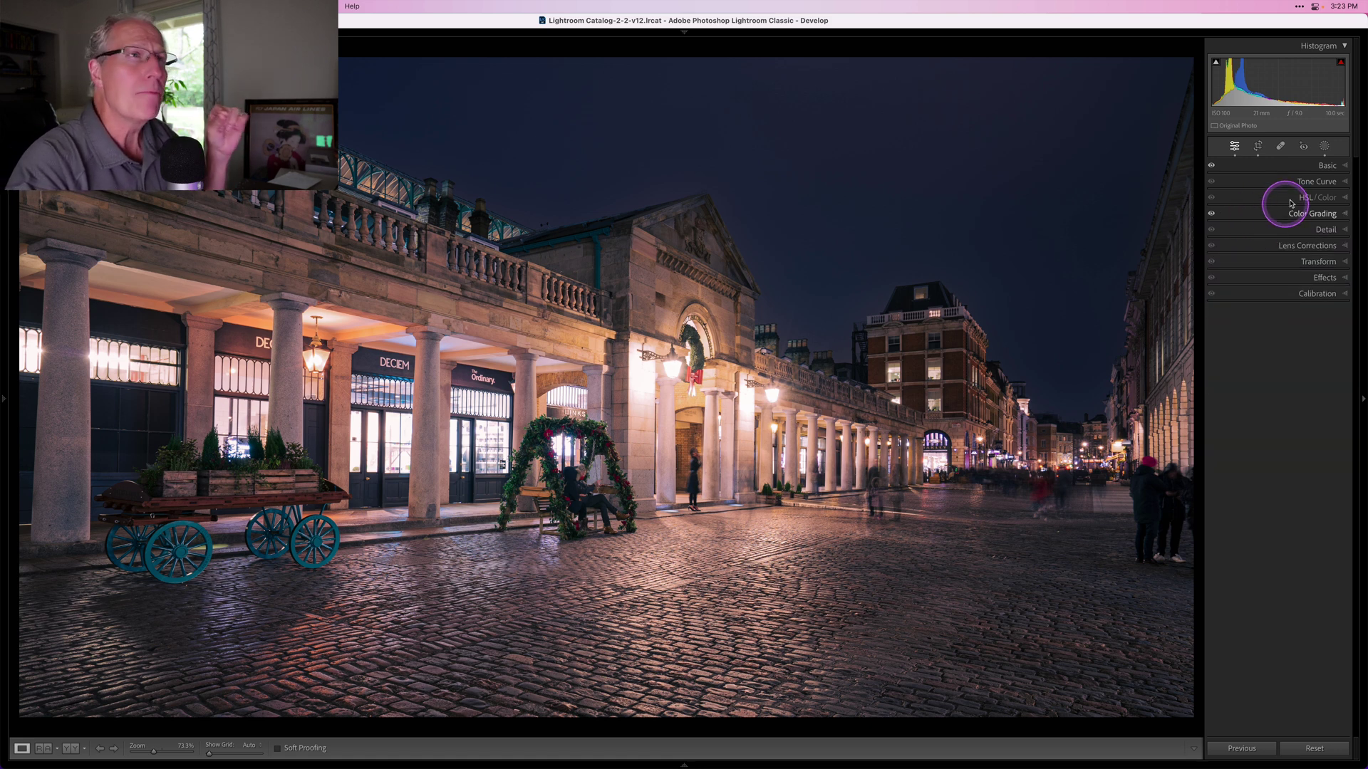
left_click(1324, 145)
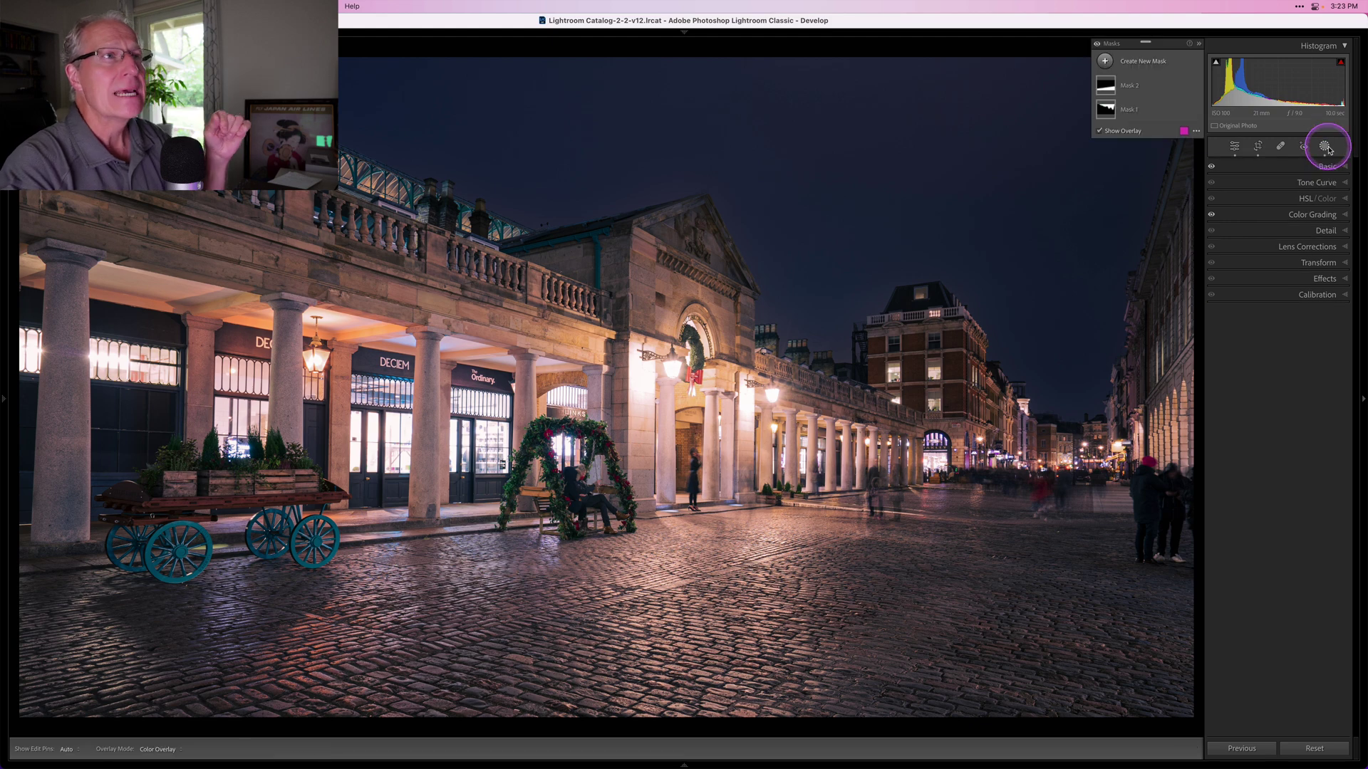
left_click(1105, 61)
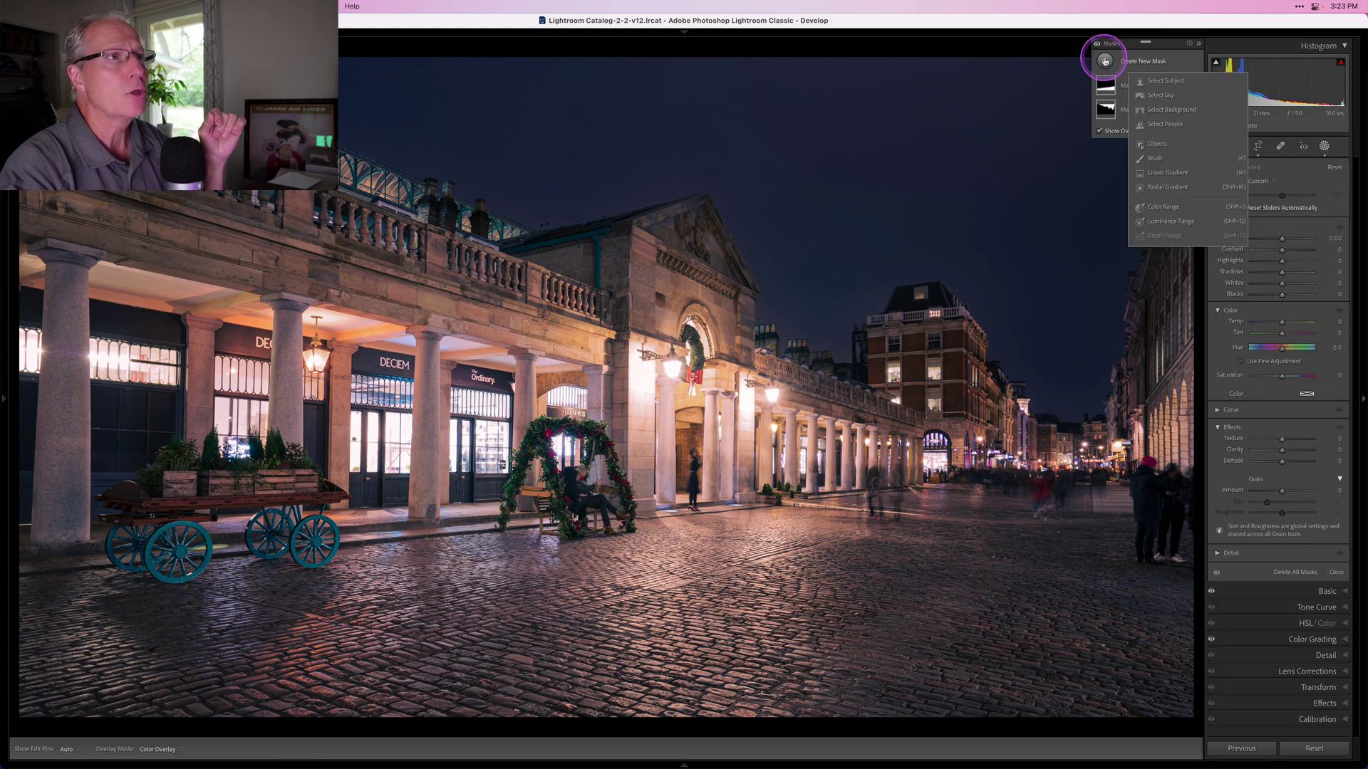
left_click(1164, 187)
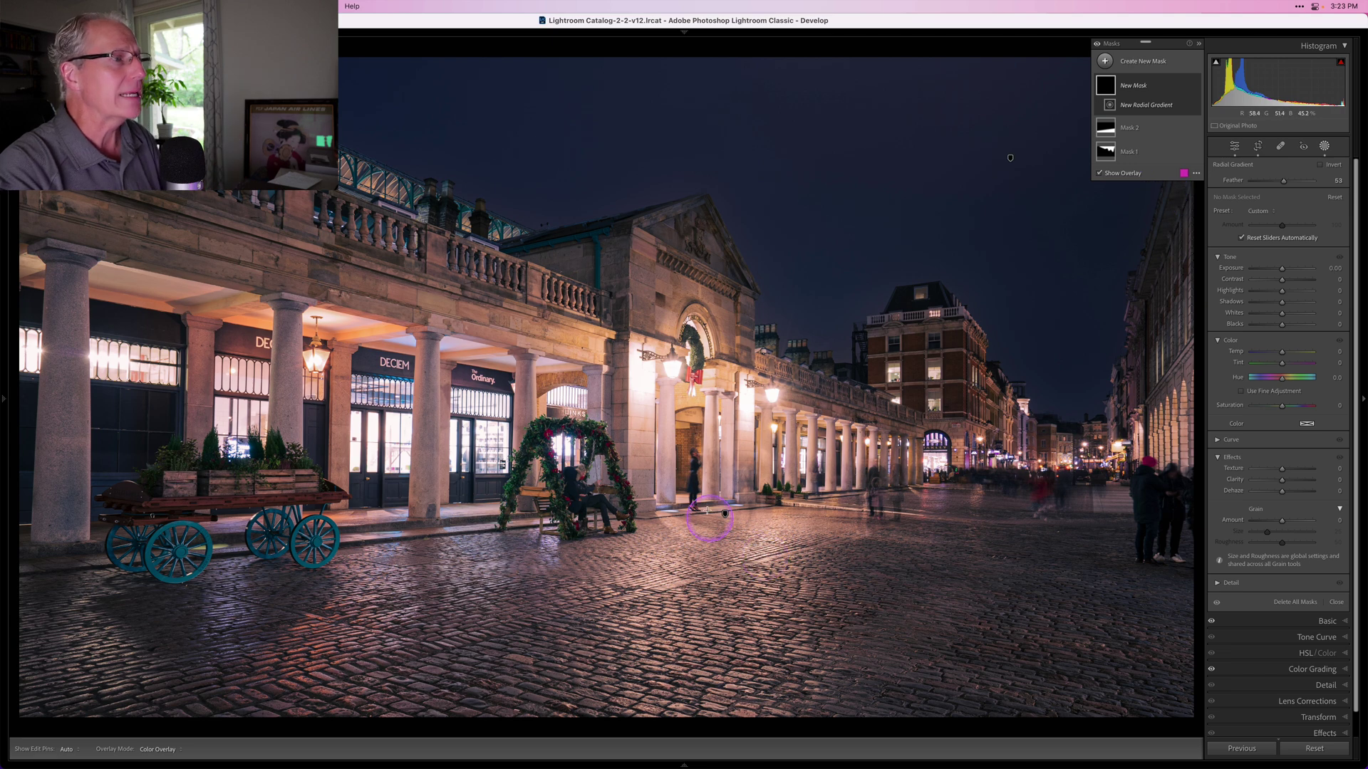
Draw a wide ellipse over the cobbled square, shifting it down and stretching it left and up.
left_click_drag(680, 466, 1212, 659)
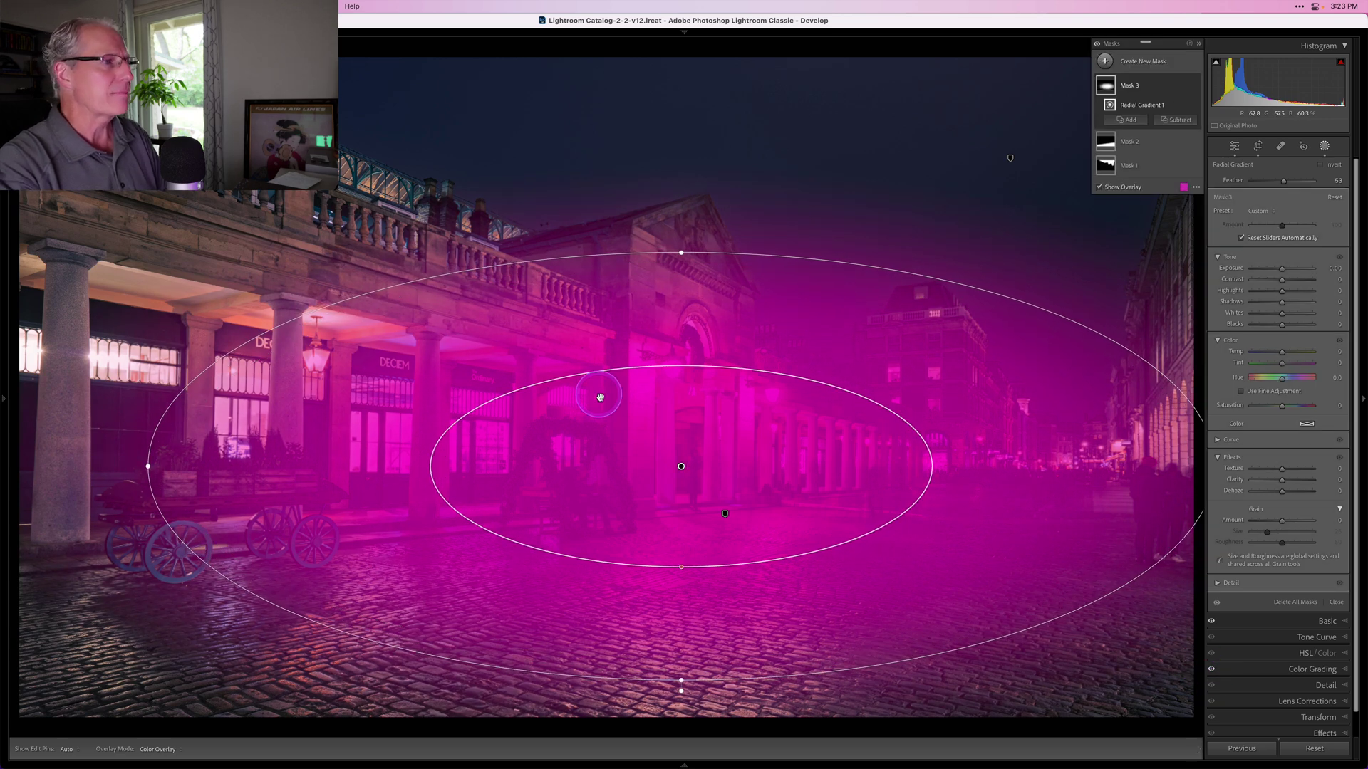
left_click_drag(677, 467, 677, 493)
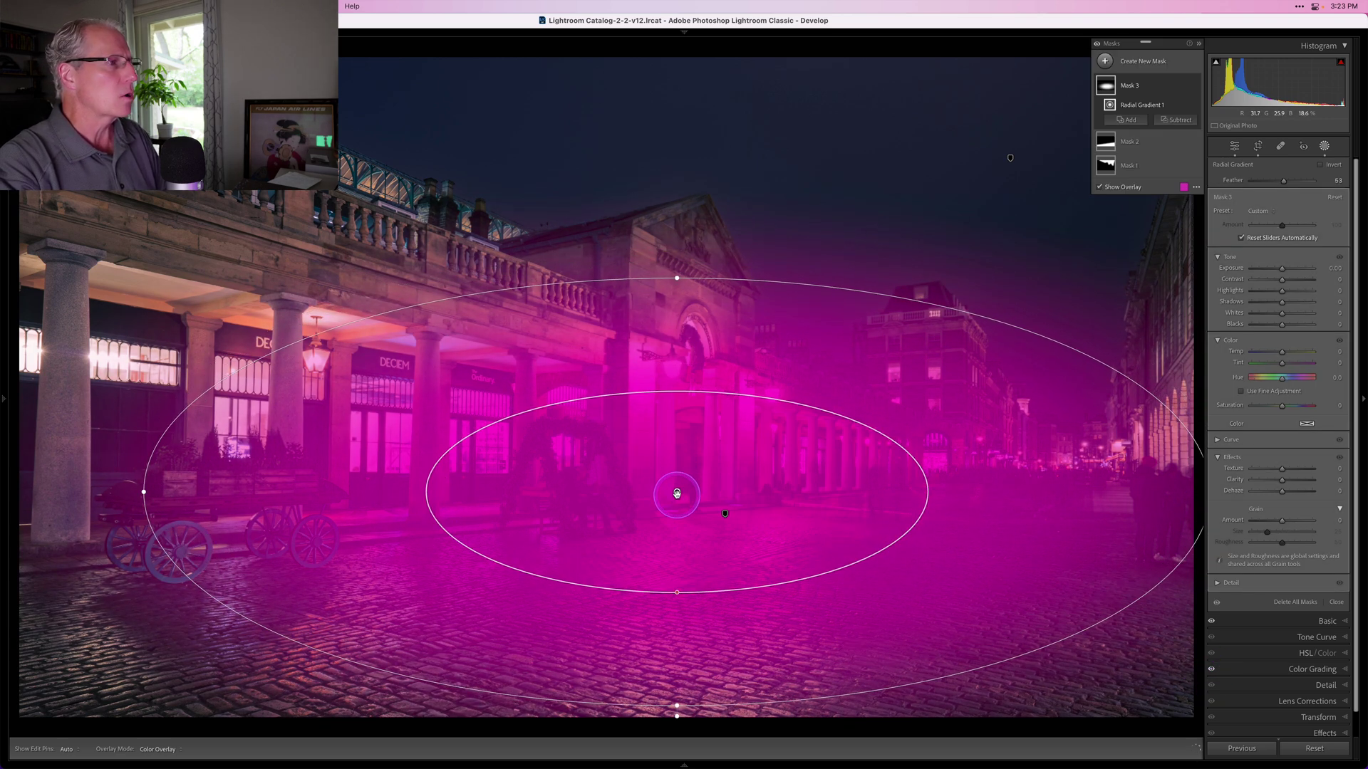
left_click_drag(144, 492, 38, 492)
left_click_drag(678, 495, 676, 522)
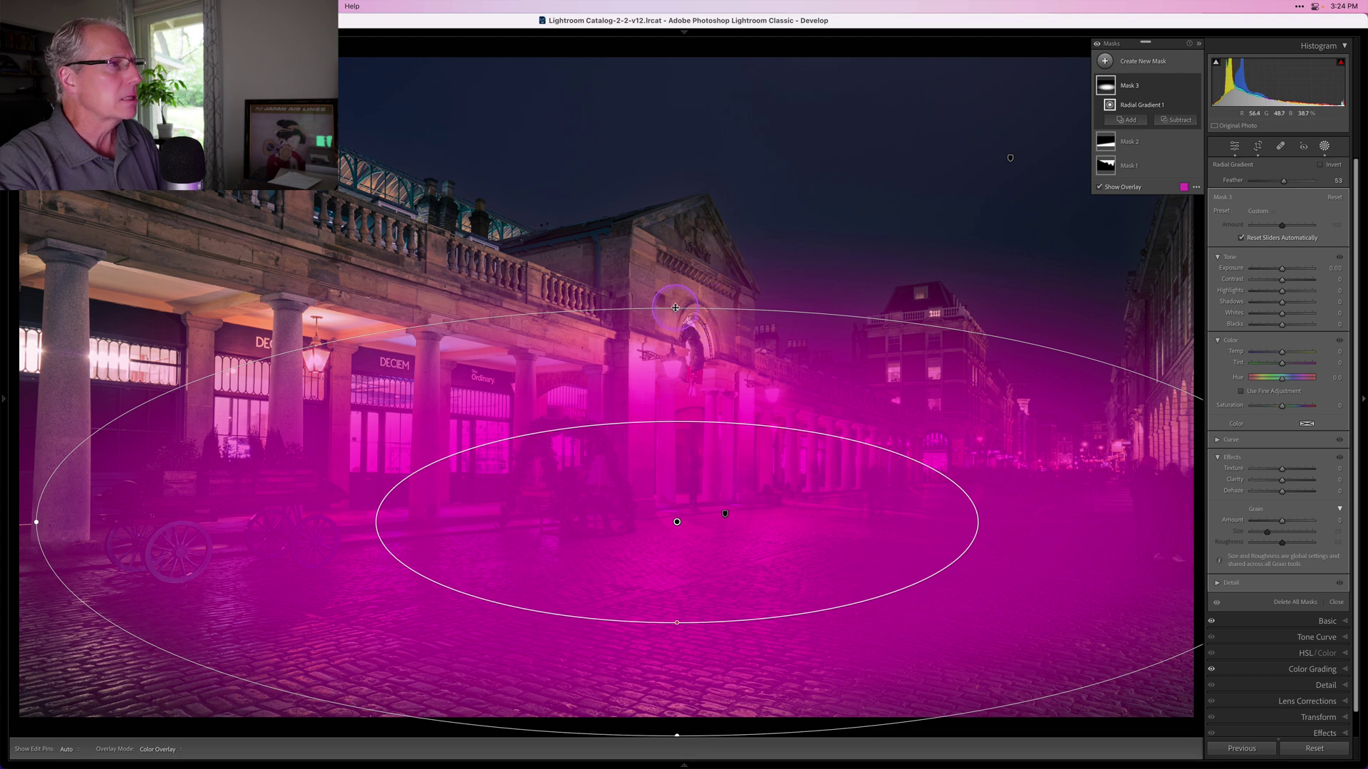
left_click_drag(675, 308, 676, 294)
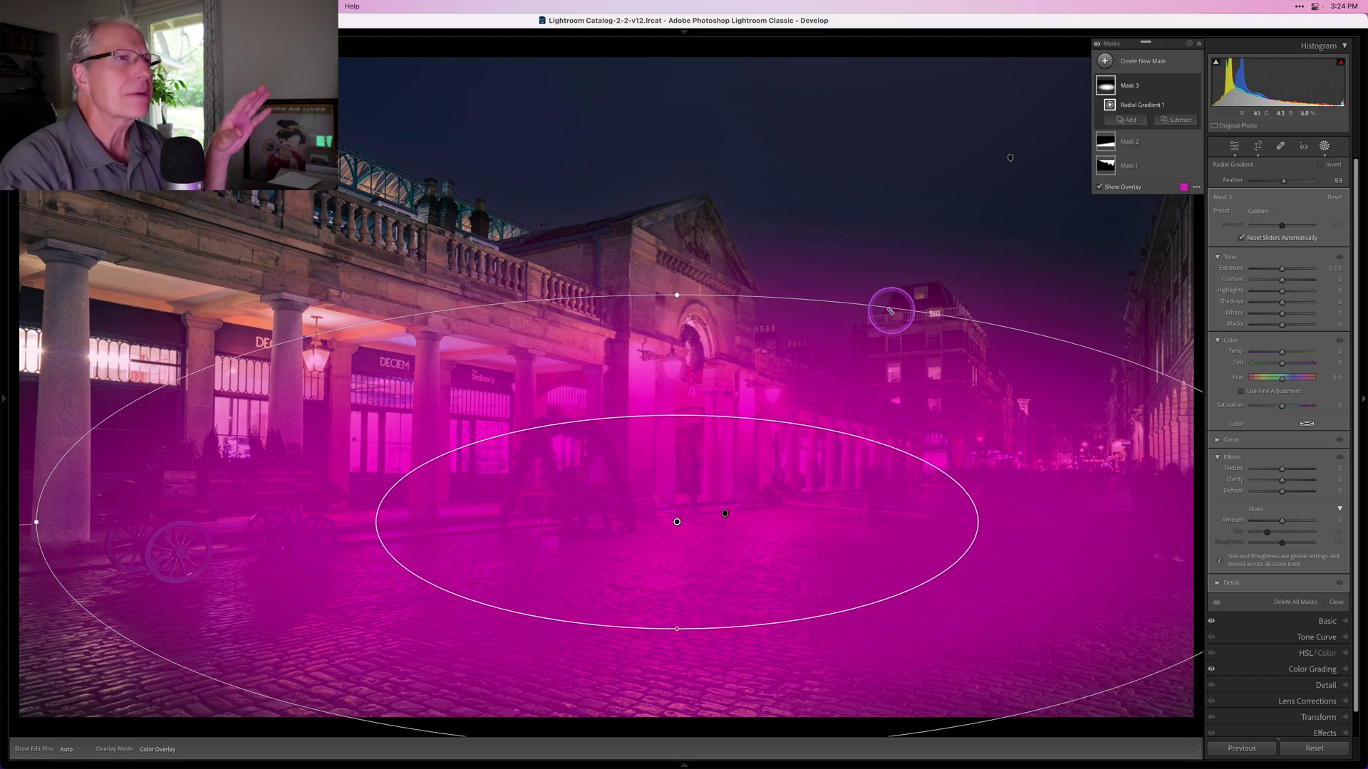
Invert Mask 3, hide the overlay, and darken the outer edges to -0.30 Exposure.
left_click(1185, 85)
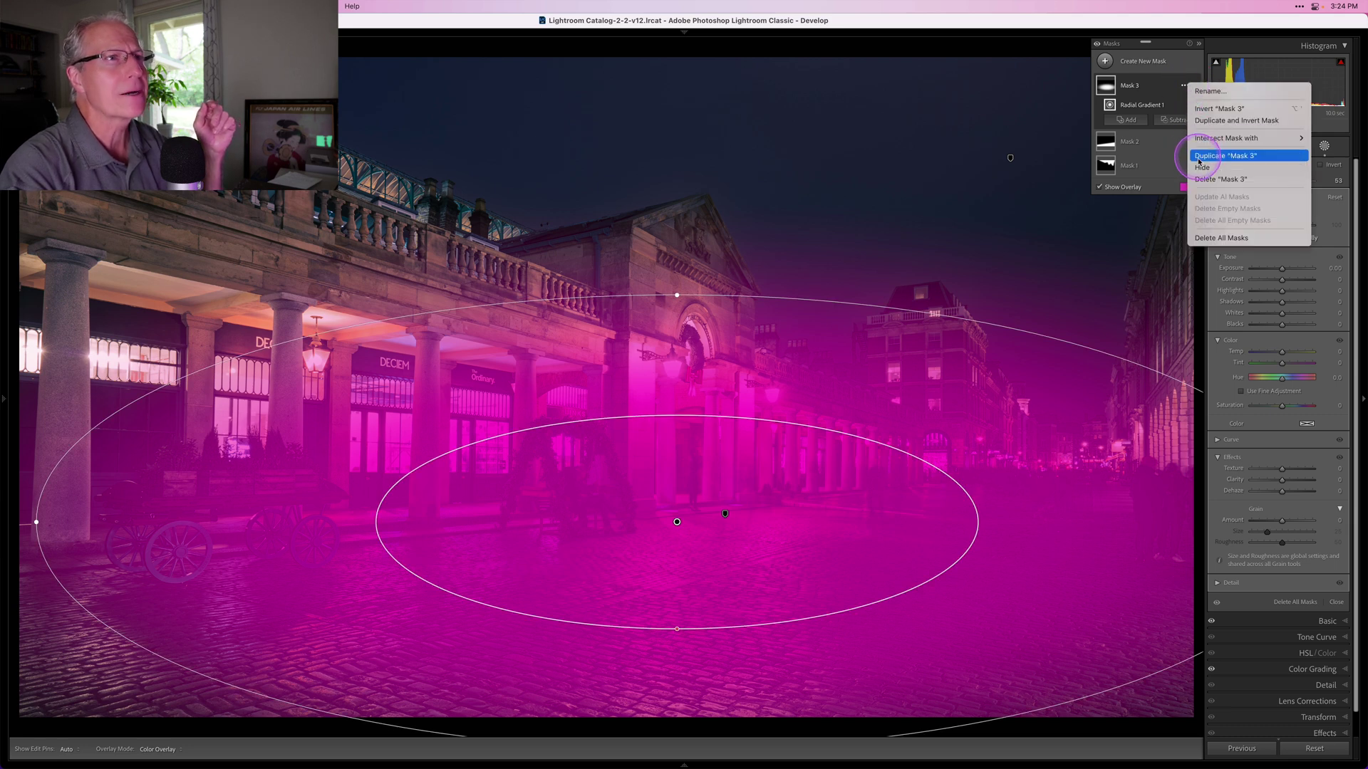
left_click(1219, 109)
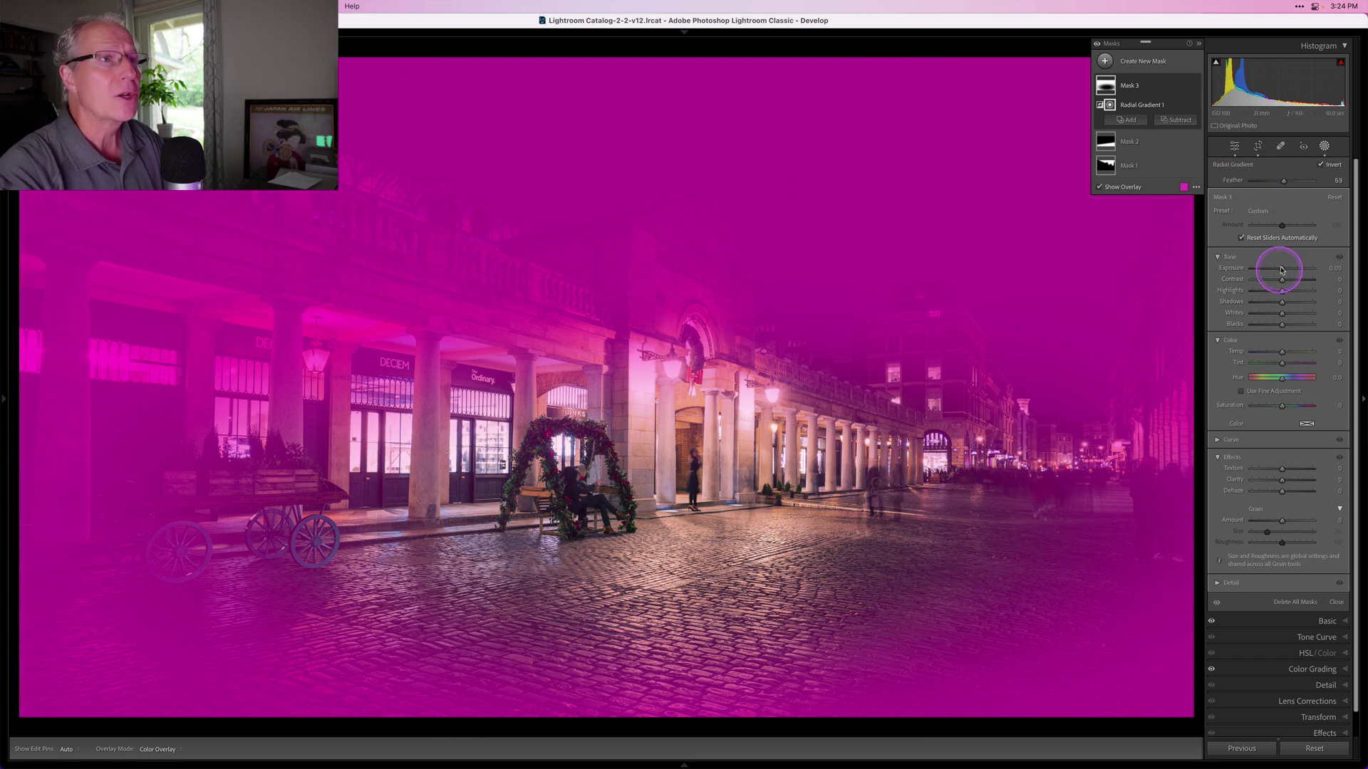
key("o")
left_click_drag(1283, 273, 1281, 272)
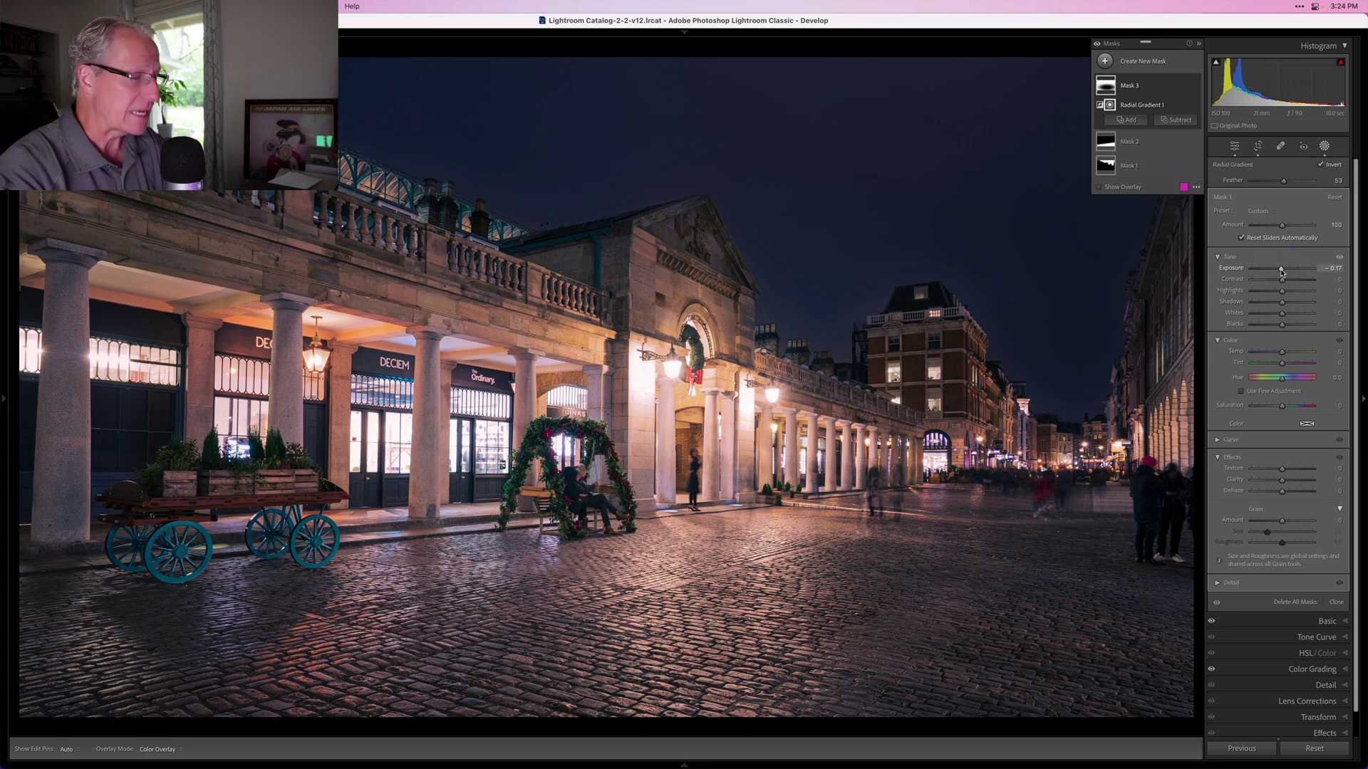
left_click_drag(1280, 272, 1280, 271)
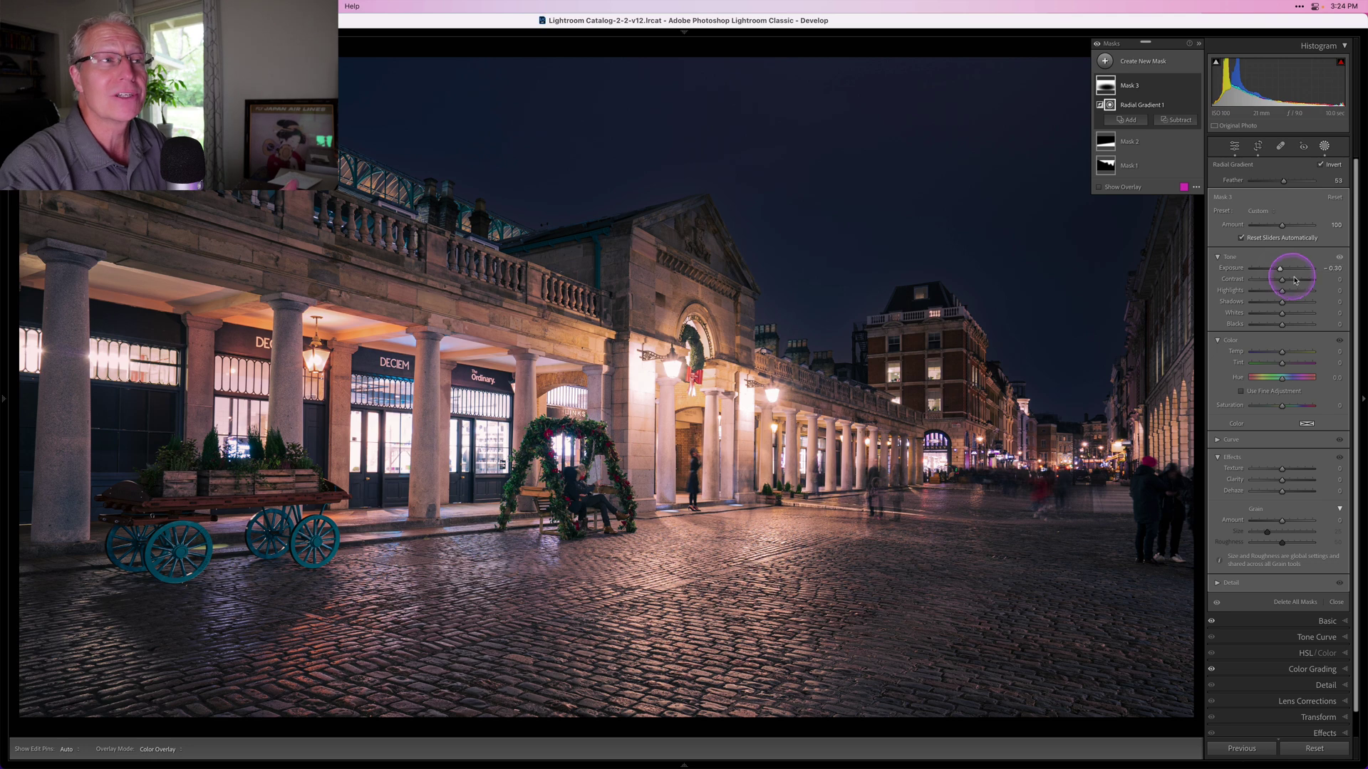
Cool the edges to Temp -17 and compare Mask 3 on and off.
left_click_drag(1282, 352, 1279, 354)
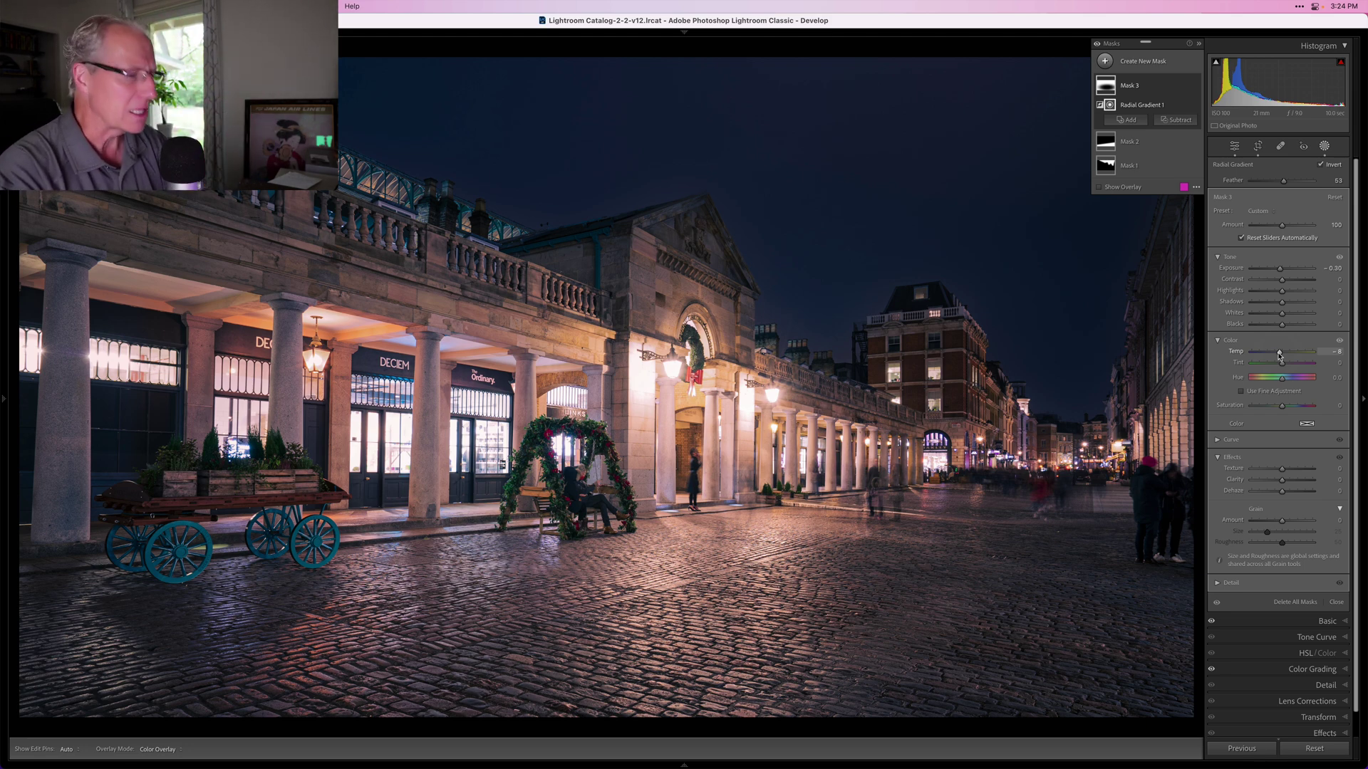
key("shift+w")
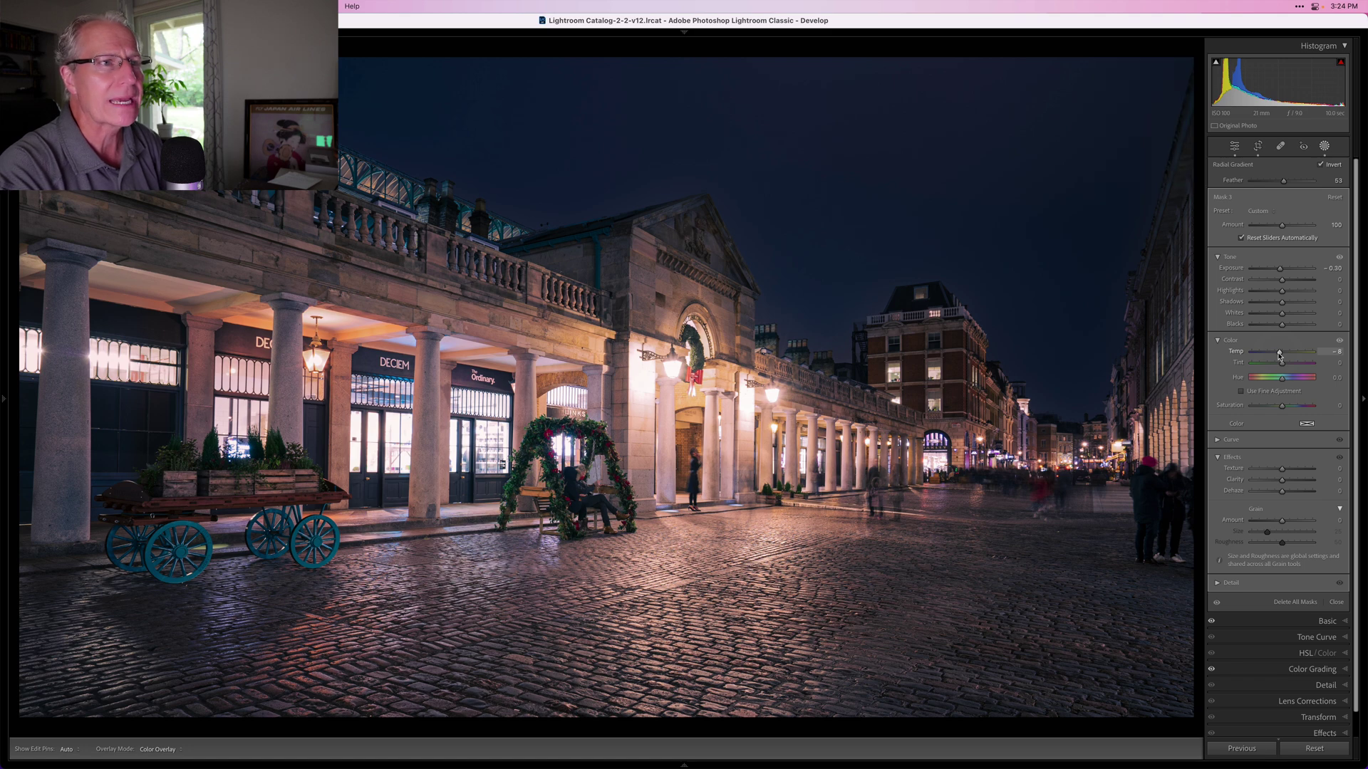
left_click_drag(1280, 353, 1277, 354)
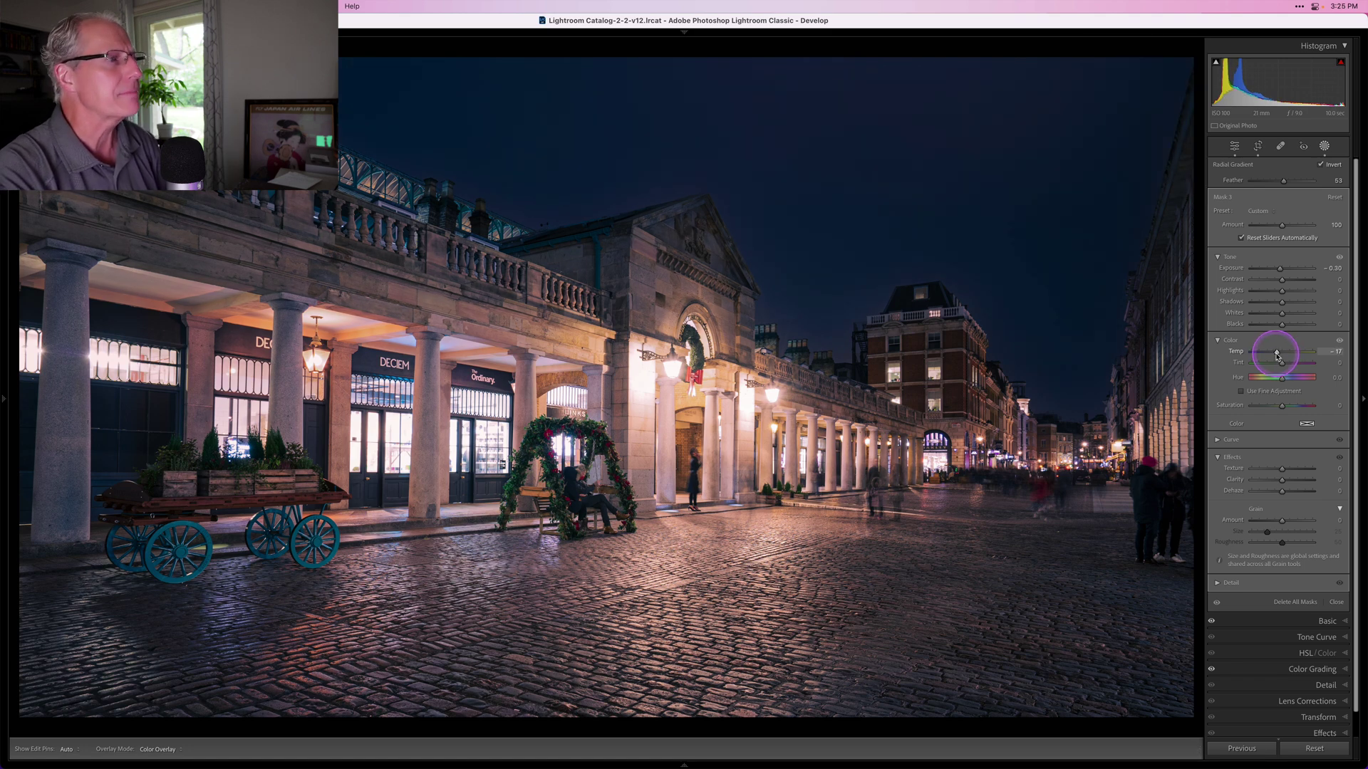
key("shift+w")
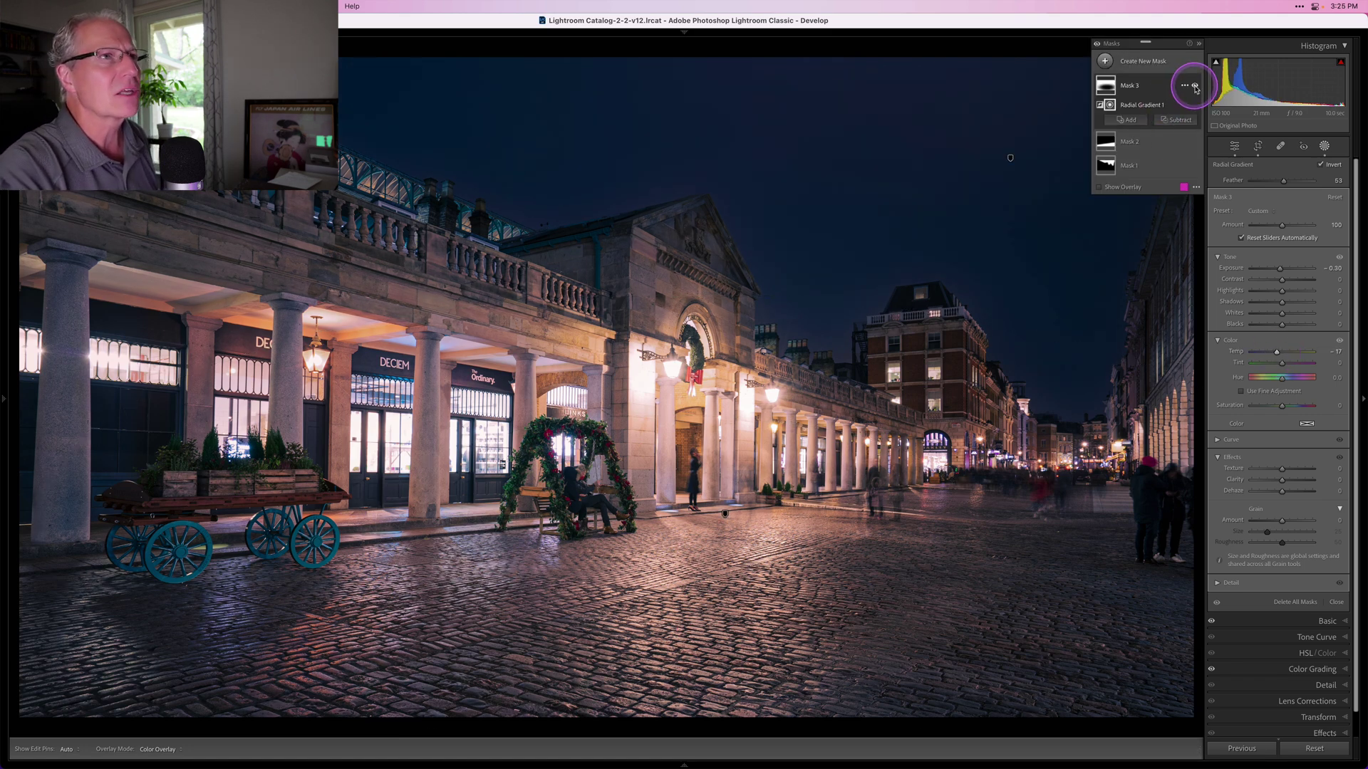
left_click(1195, 86)
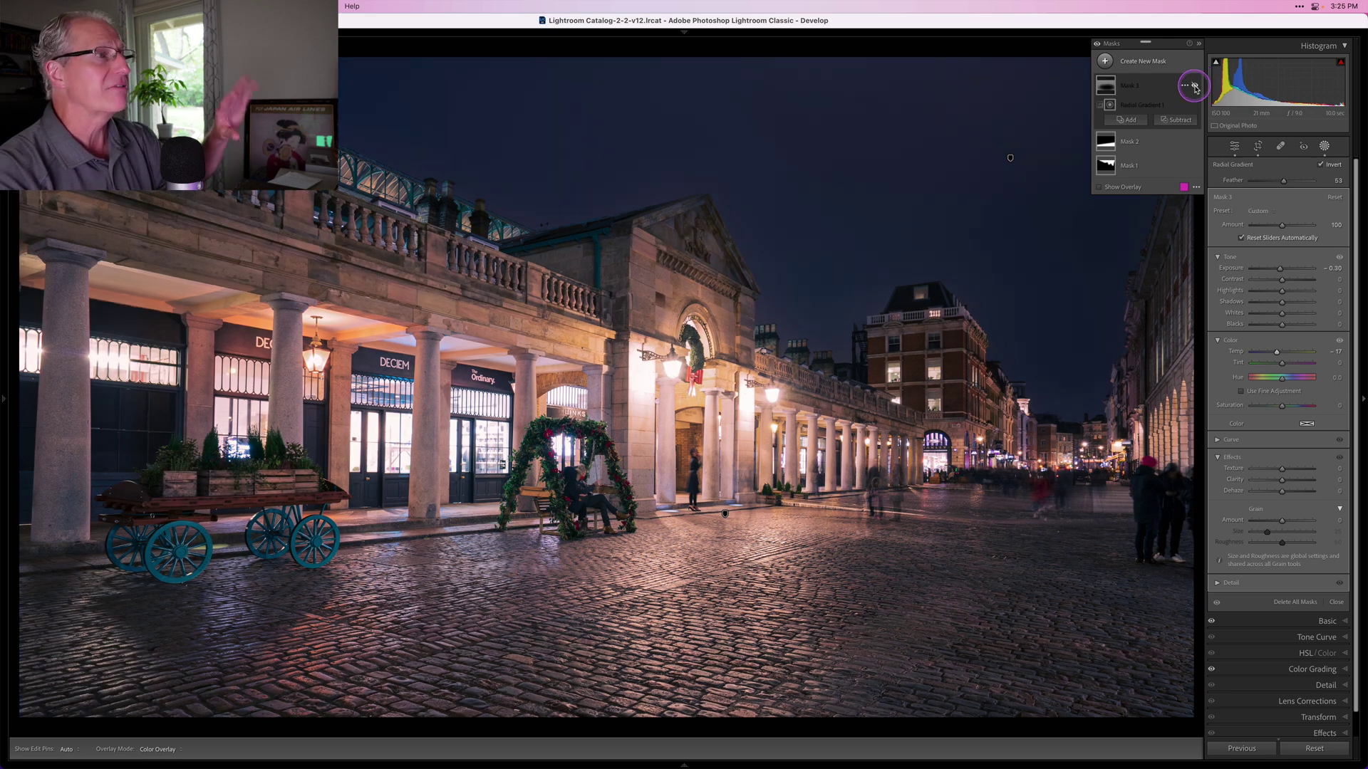
left_click(1195, 86)
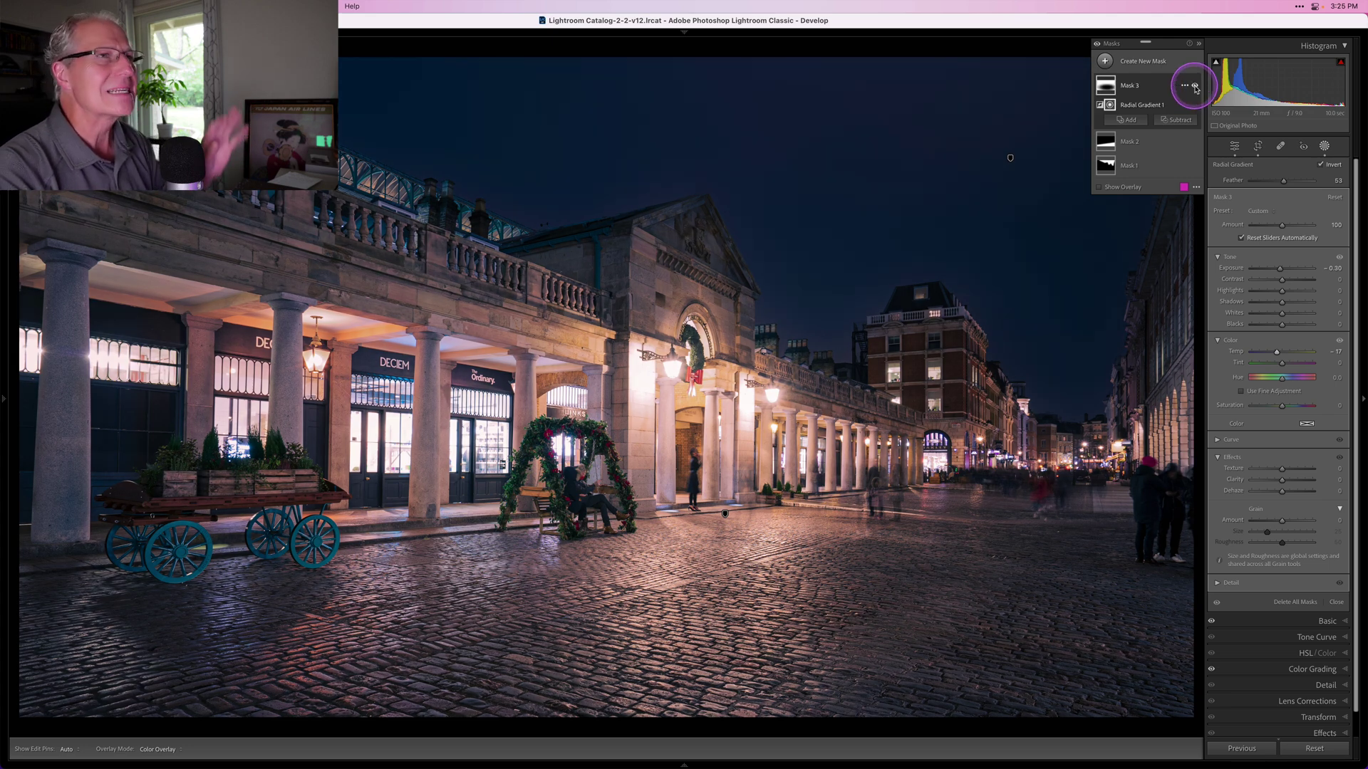
Exit Masking and toggle Before/After to compare the night edit with the original.
left_click(1324, 147)
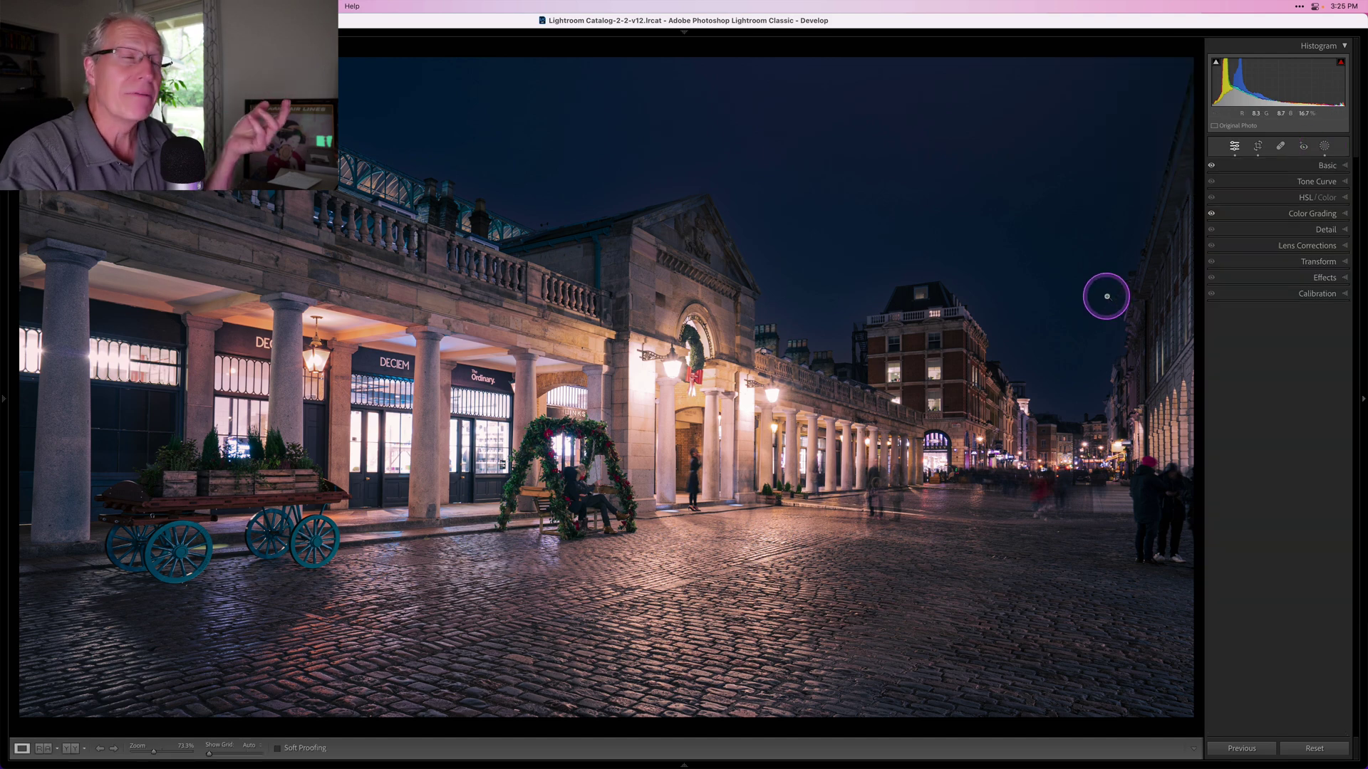
key("backslash")
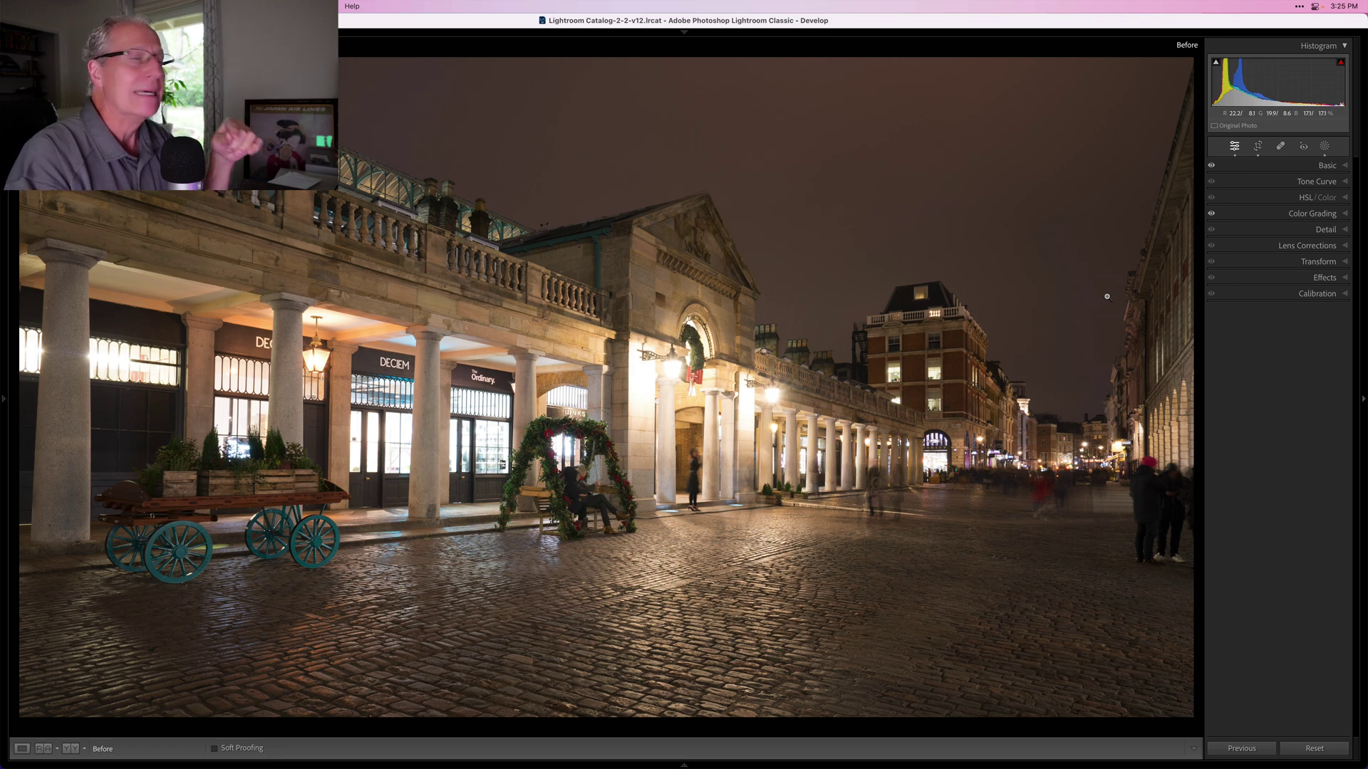
key("backslash")
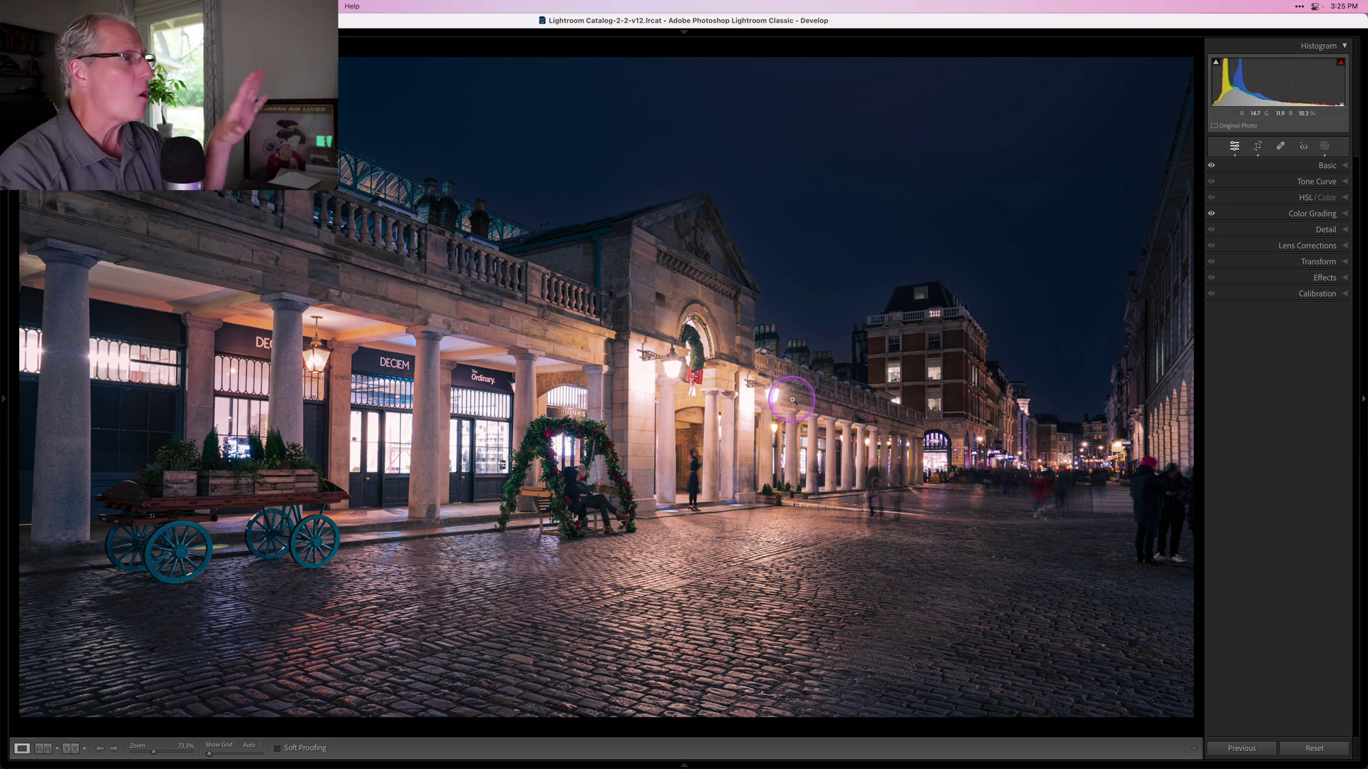
left_click(70, 748)
left_click(771, 420)
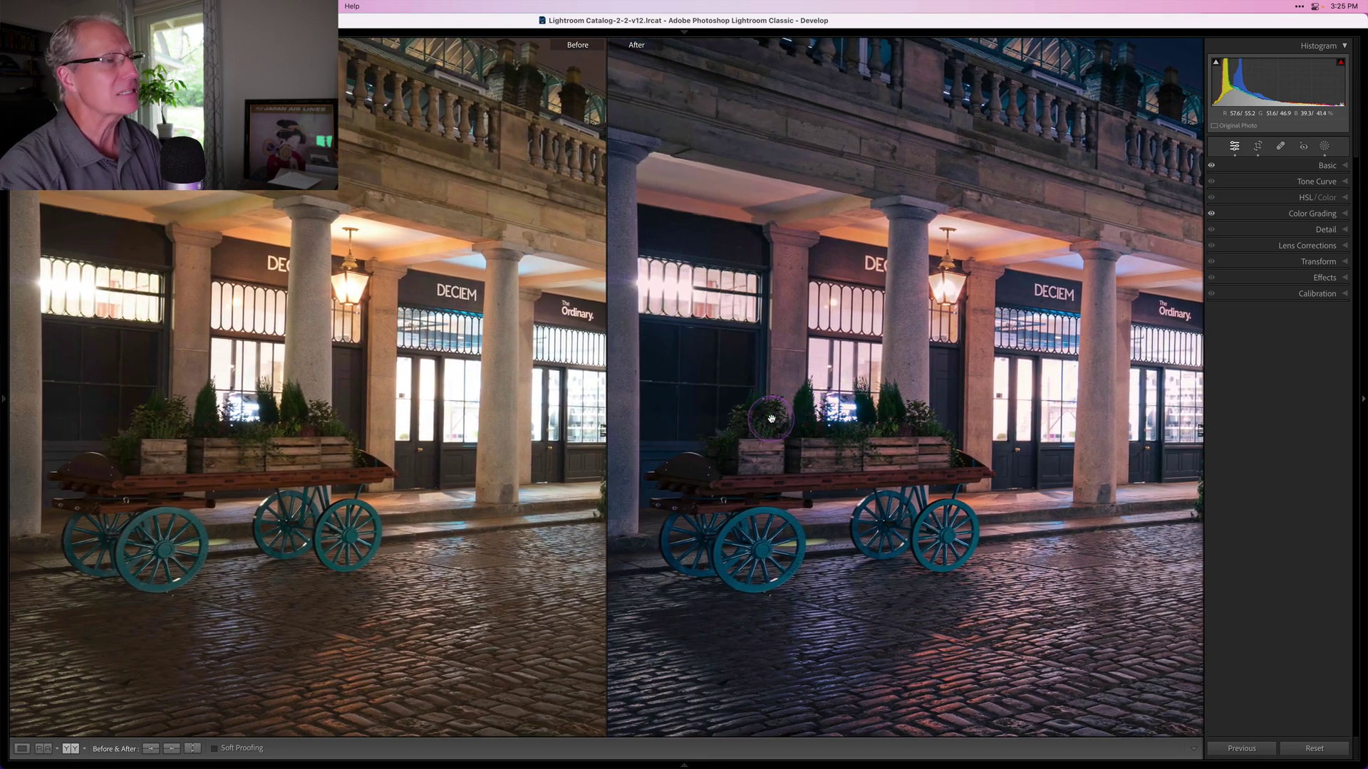
scroll(770, 418, "right", 3)
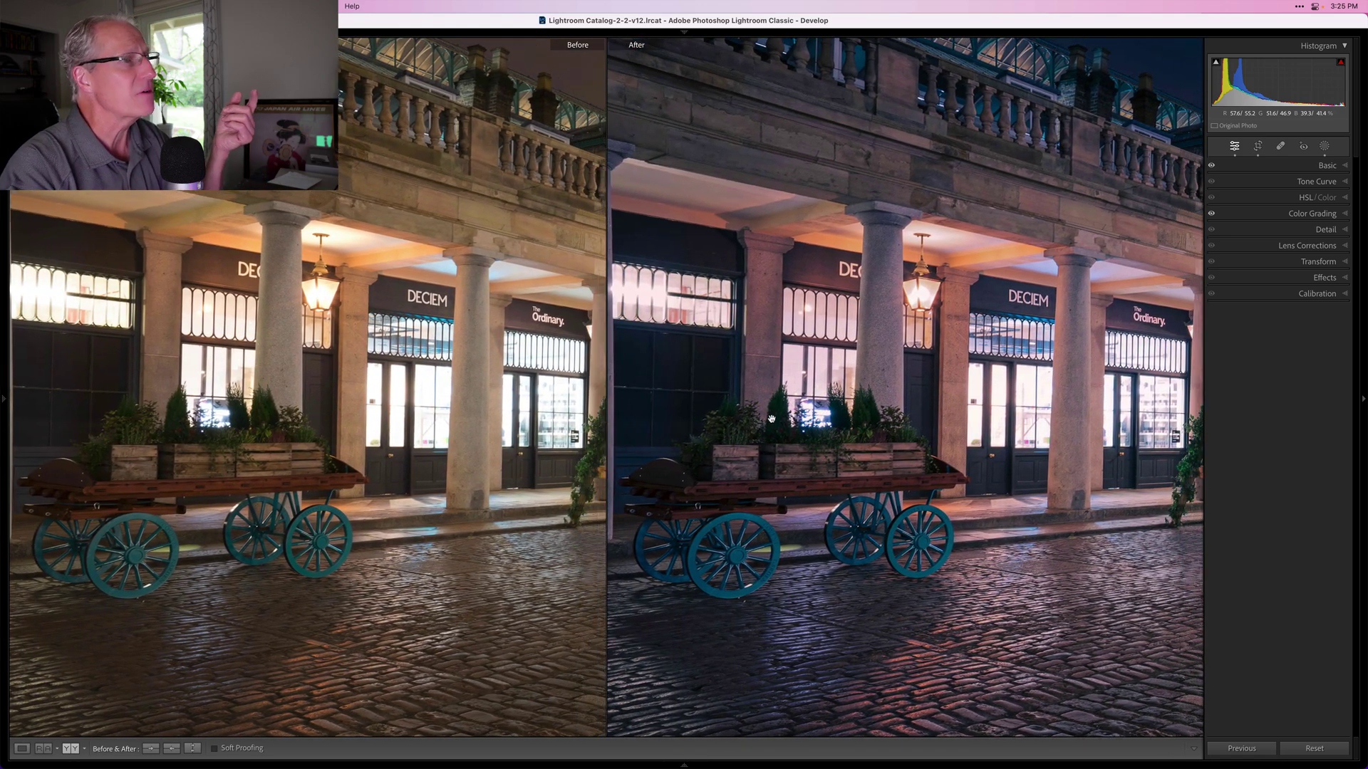
scroll(771, 419, "right", 5)
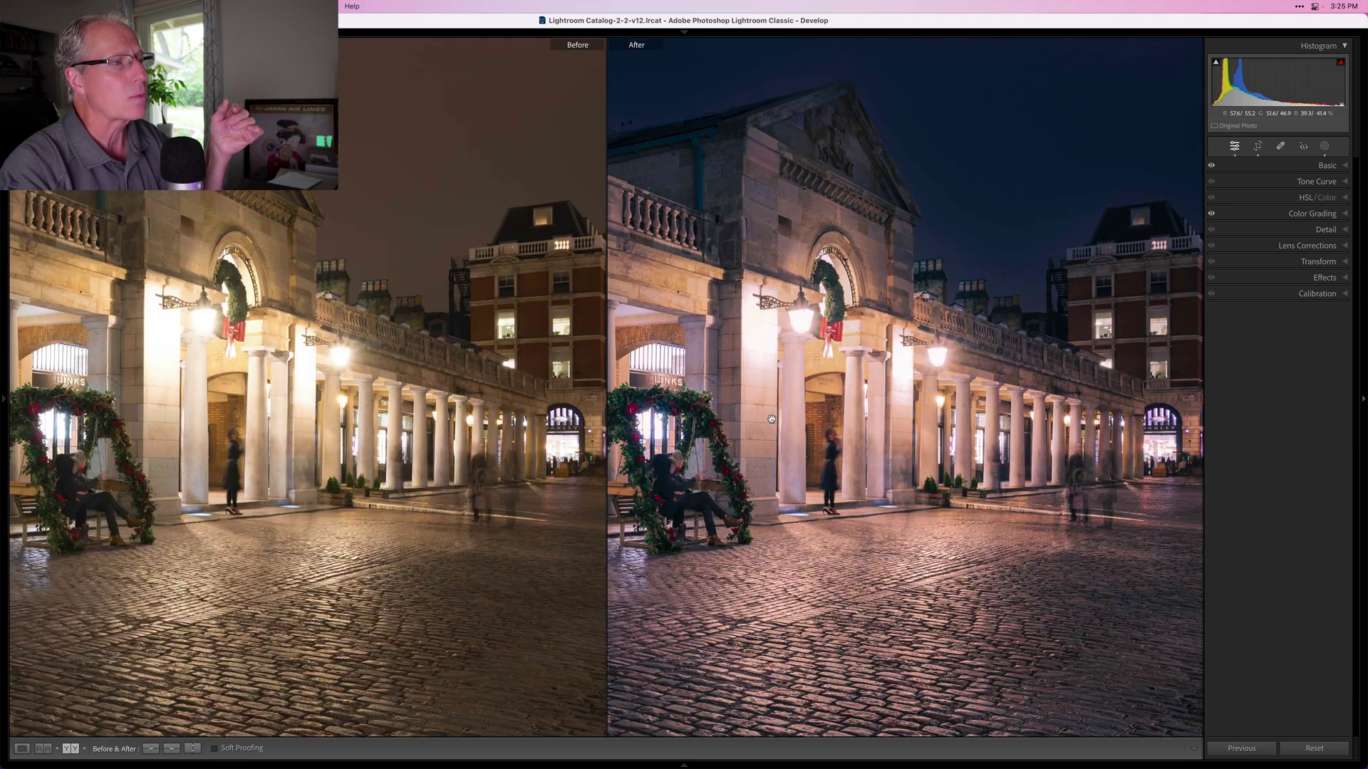
scroll(770, 419, "right", 5)
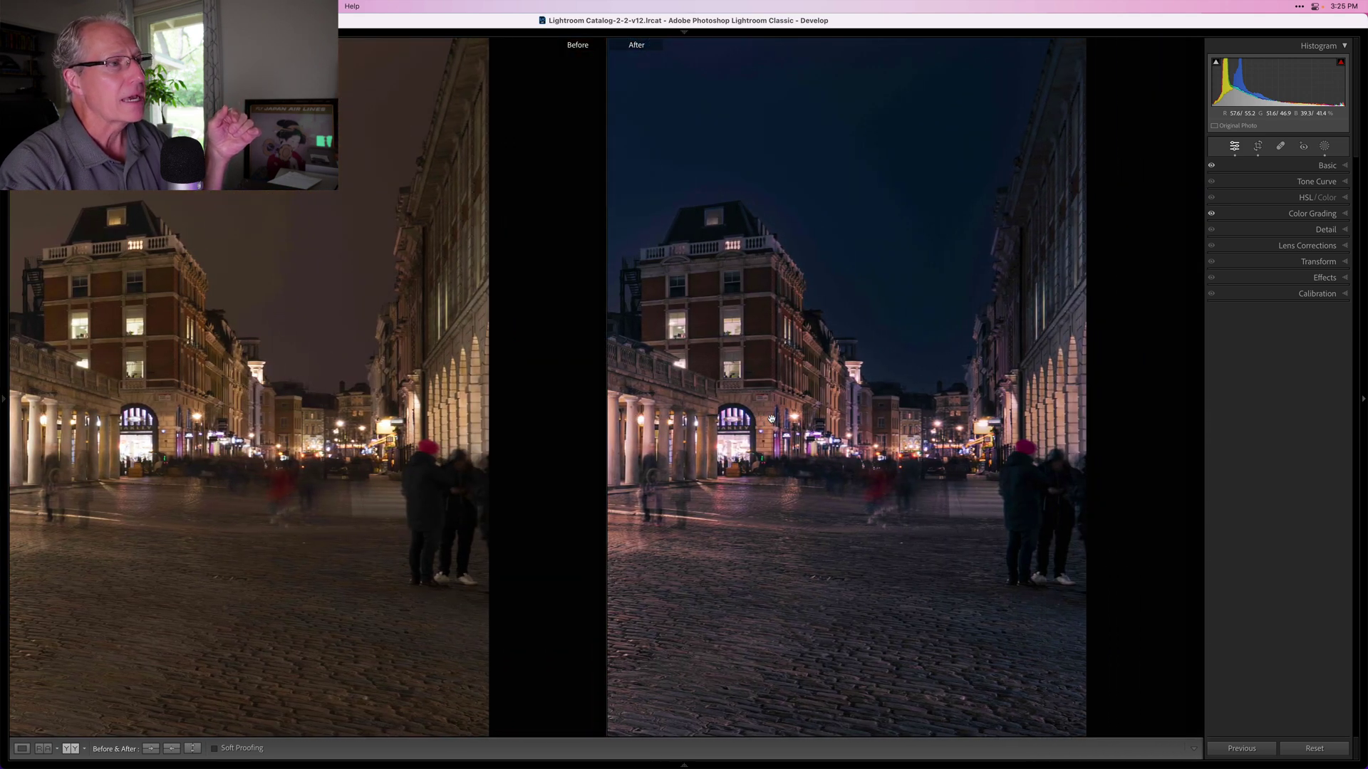
scroll(771, 419, "left", 3)
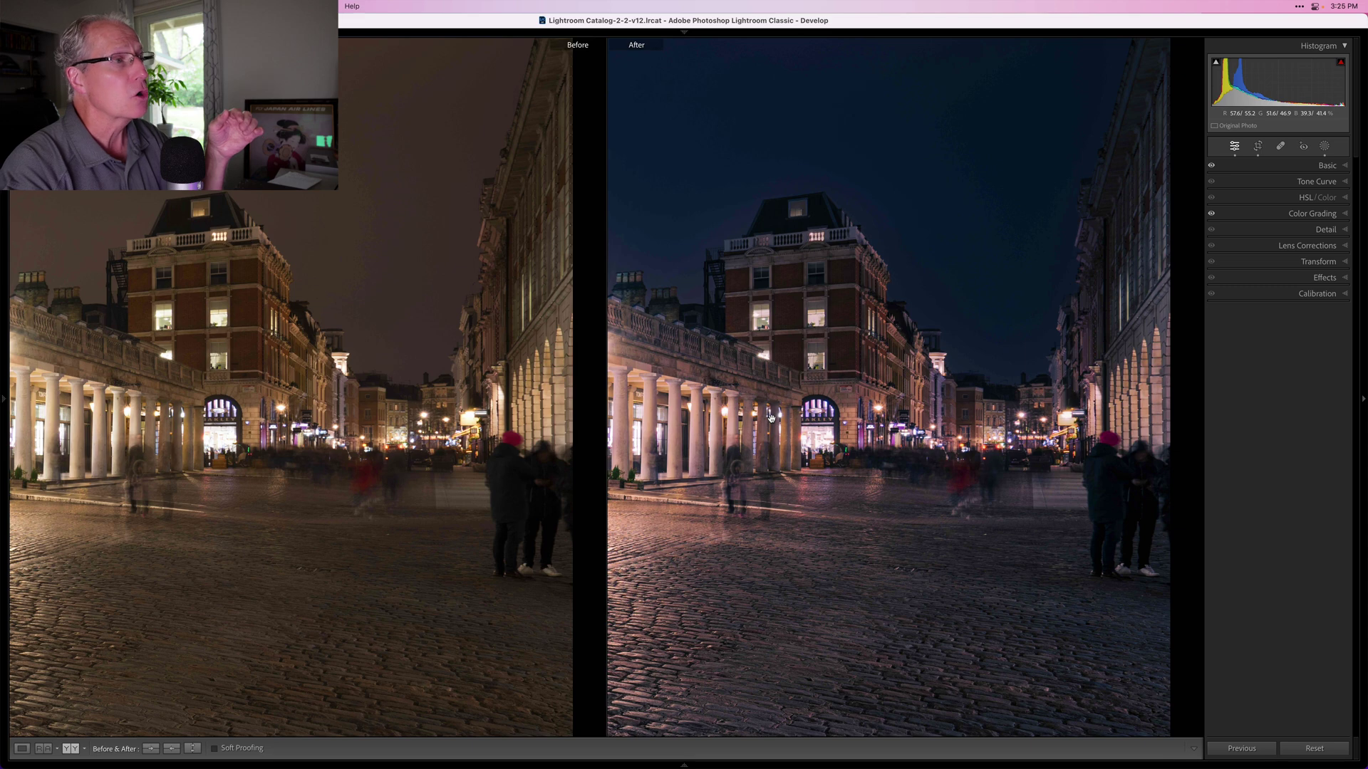
left_click(772, 419)
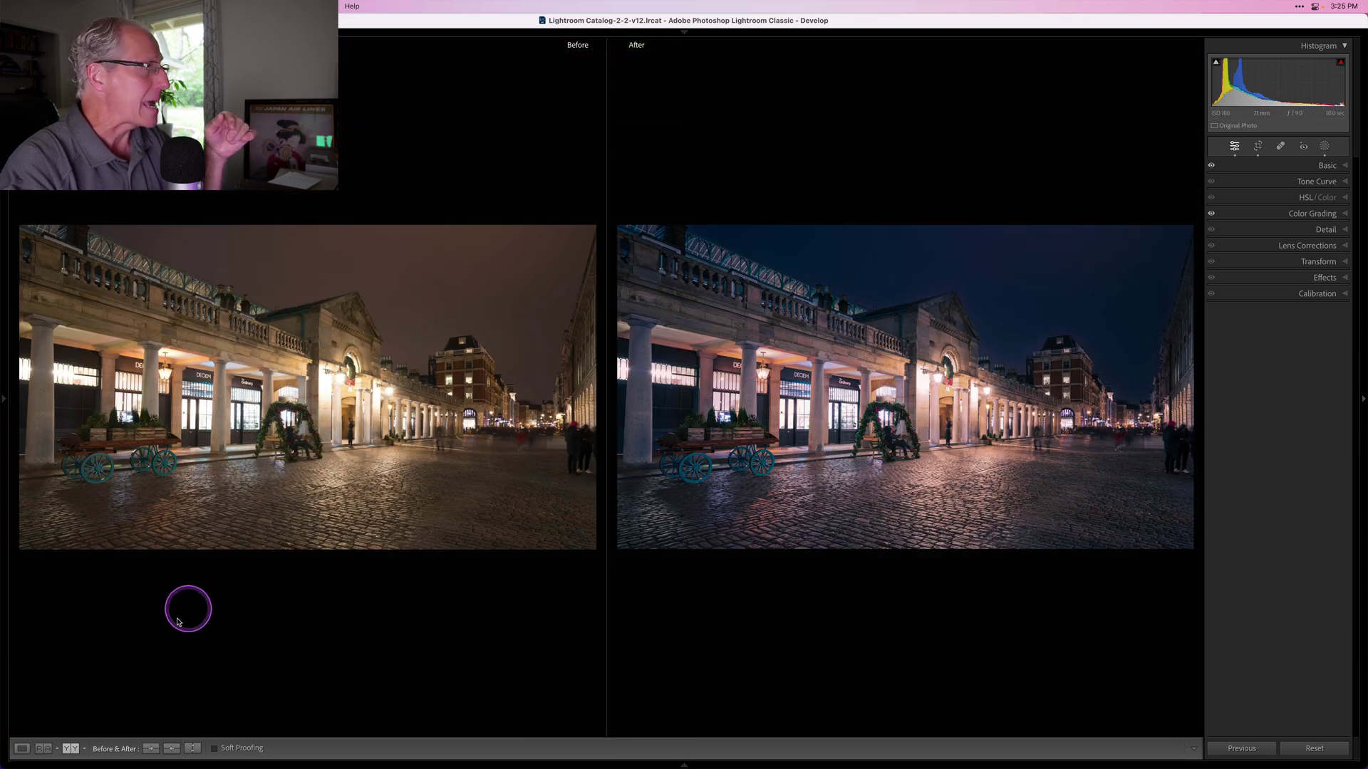
left_click(21, 746)
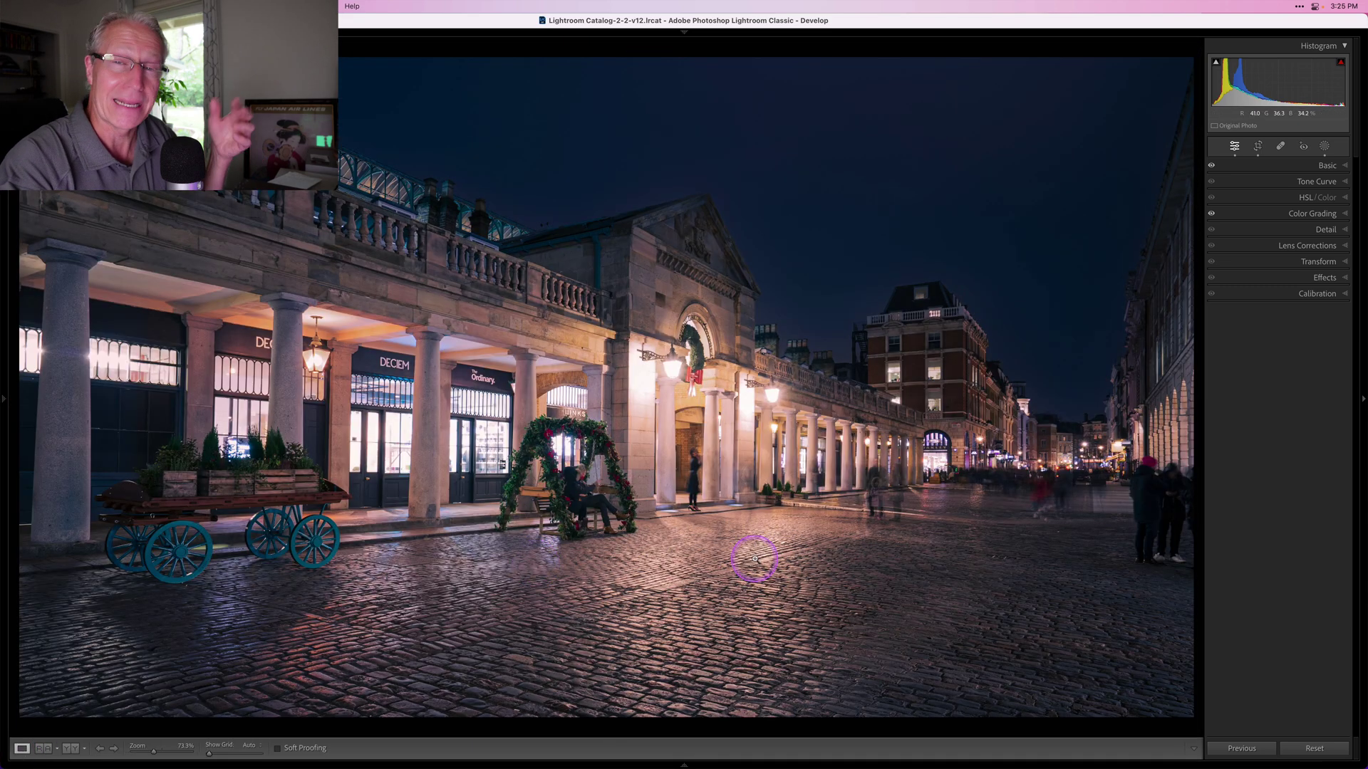